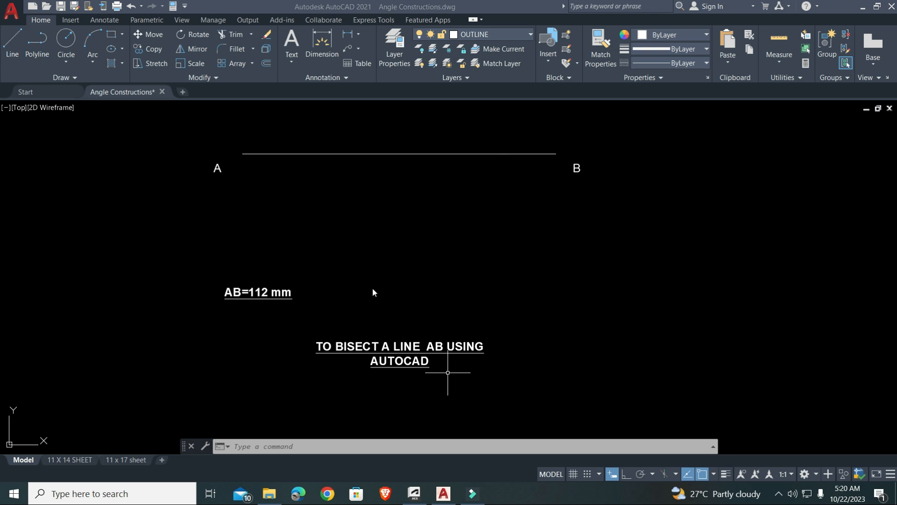
Step: Make CONSTRUCTION LINE the current layer
left_click(429, 218)
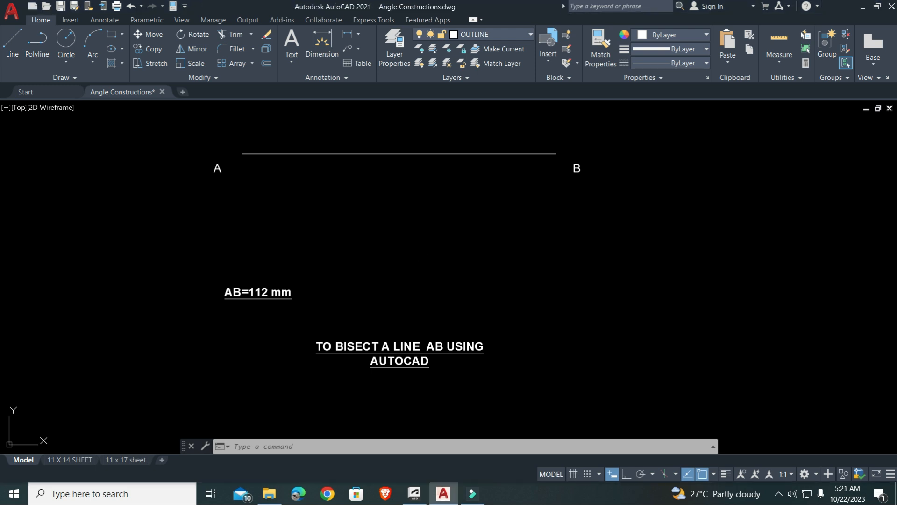
scroll(430, 246, "down", 2)
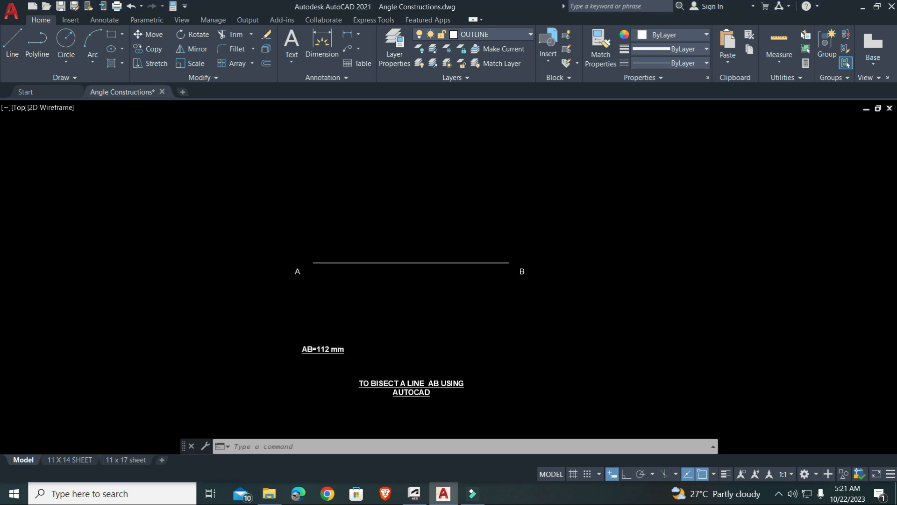
left_click(531, 35)
left_click(470, 92)
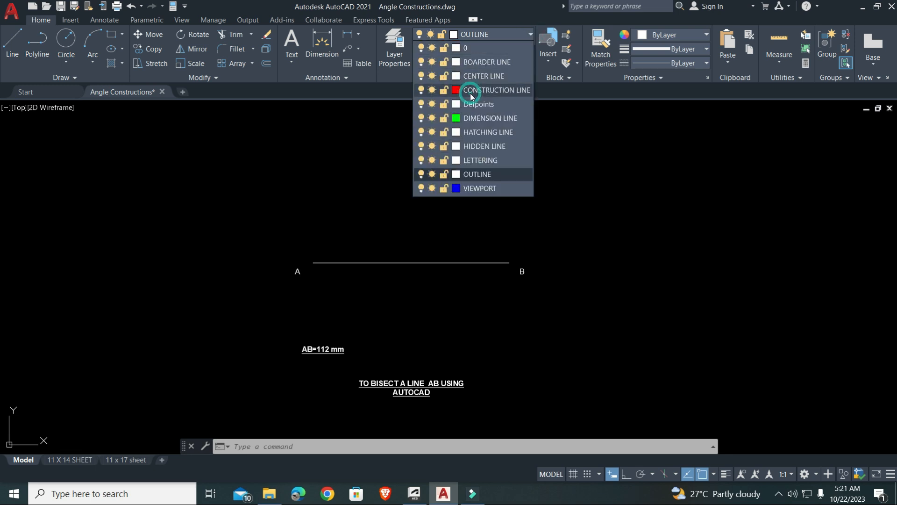
Step: Draw a center-radius circle centred on endpoint A of line AB, with a radius of about 77 mm, more than half of AB
left_click(66, 62)
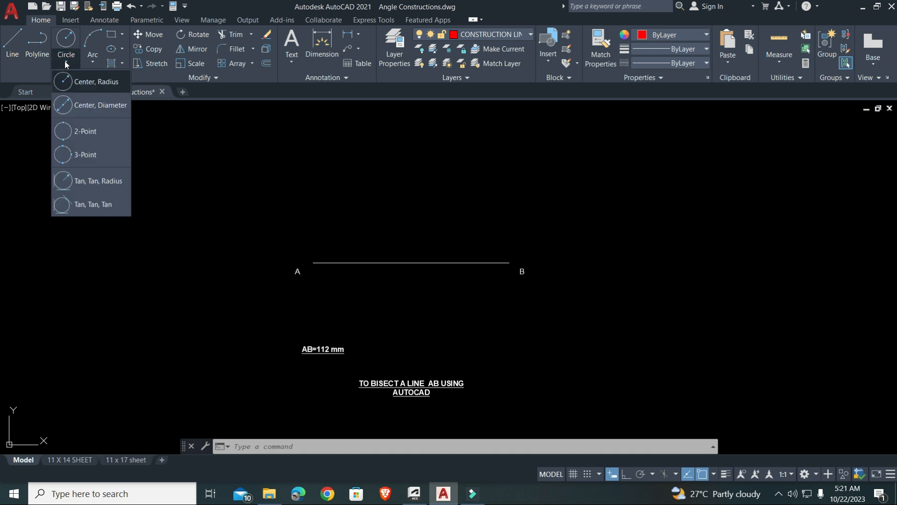
left_click(79, 83)
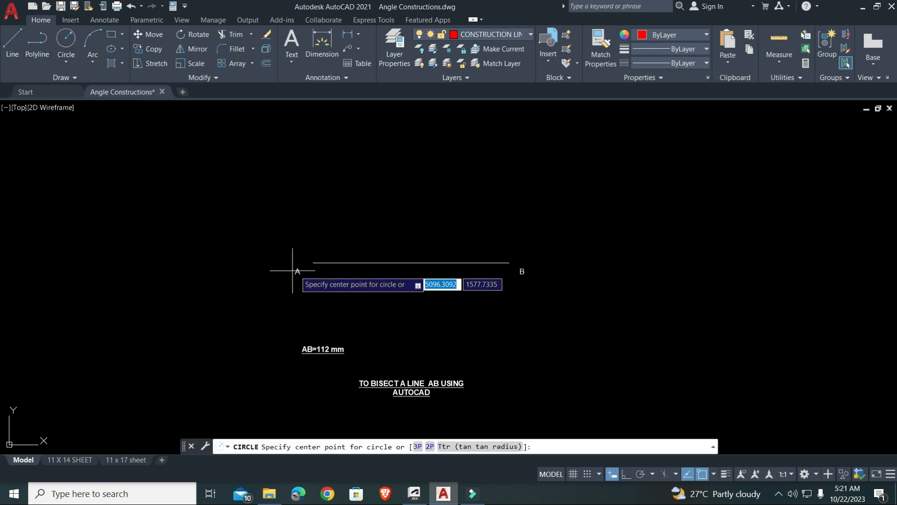
left_click(313, 263)
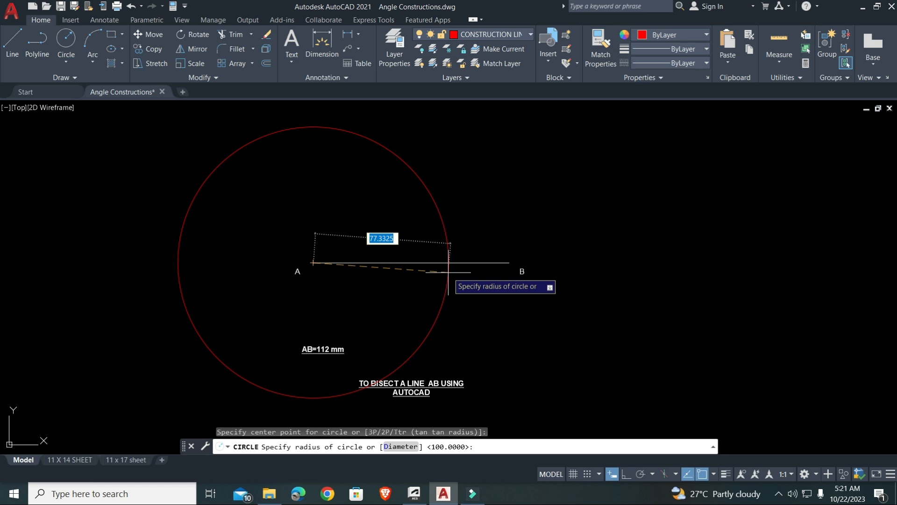
left_click(448, 271)
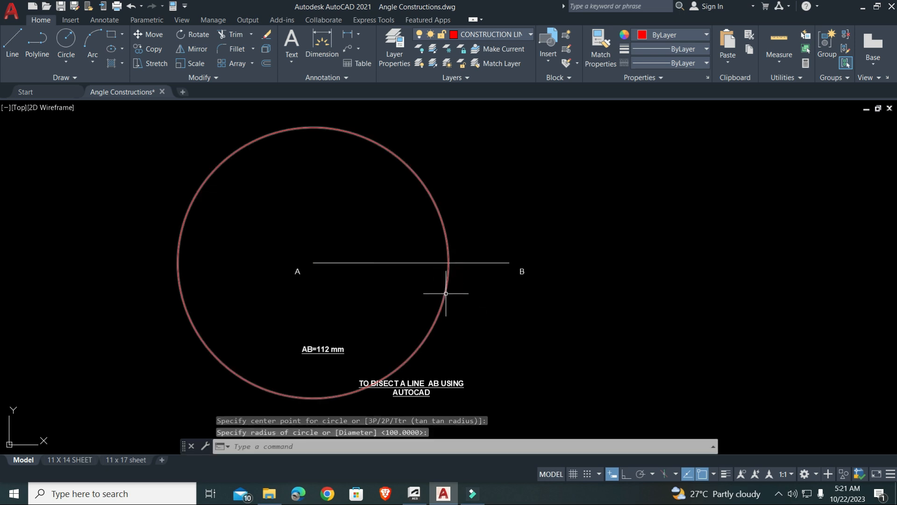
Step: Copy the circle from its centre at endpoint A to endpoint B of the line
left_click(445, 293)
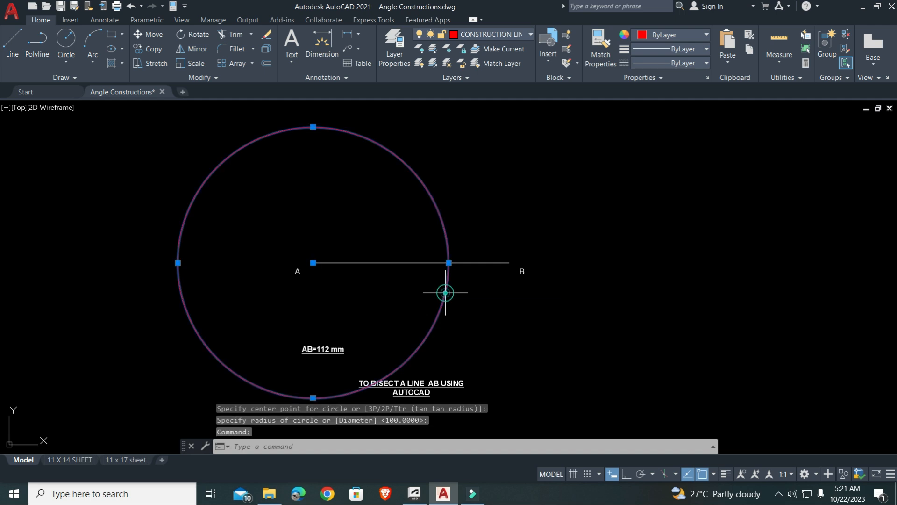
left_click(138, 49)
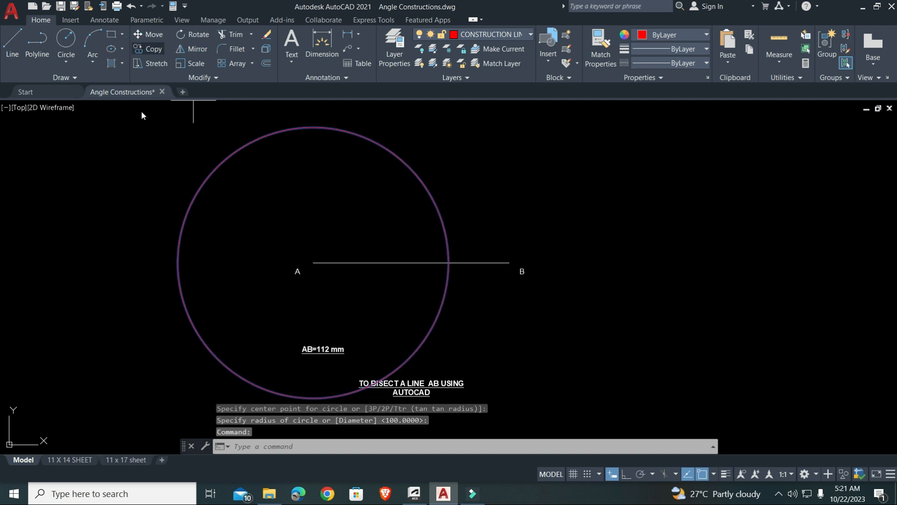
left_click(313, 263)
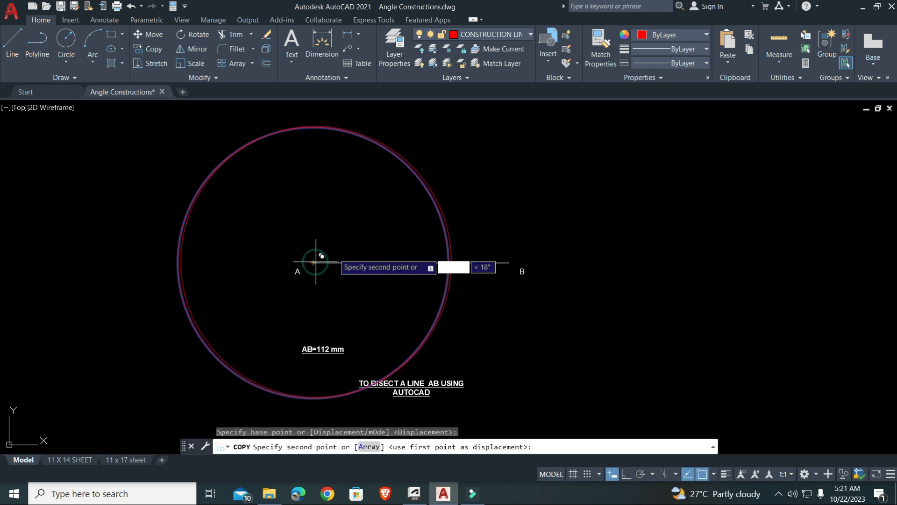
left_click(510, 263)
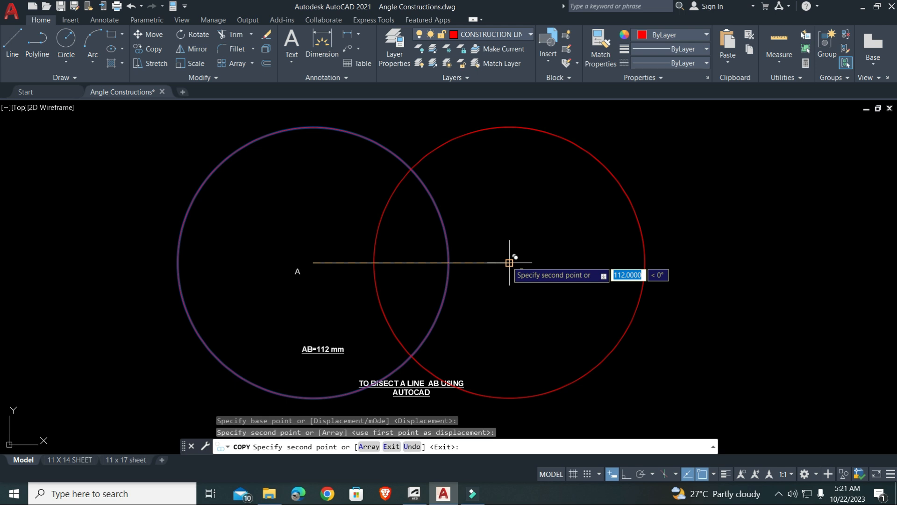
key("Return")
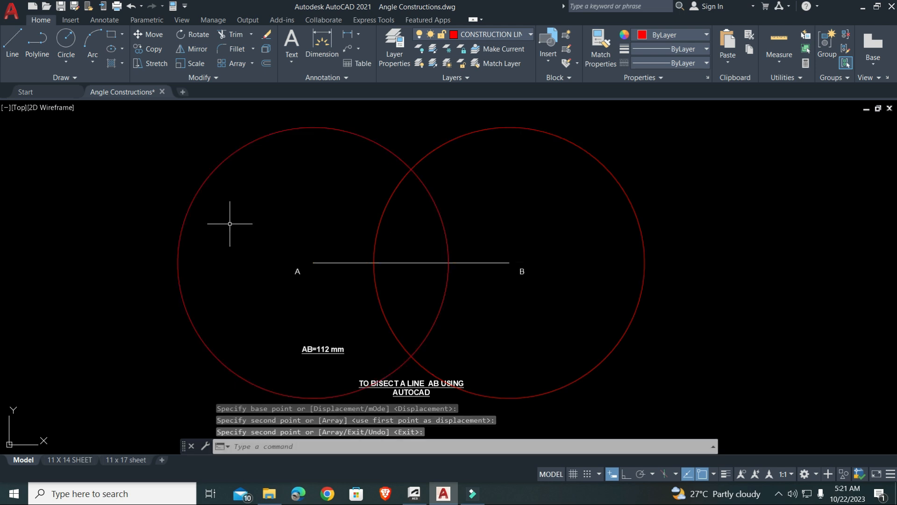
Step: Draw a vertical line from the upper to the lower intersection of the two circles
left_click(12, 42)
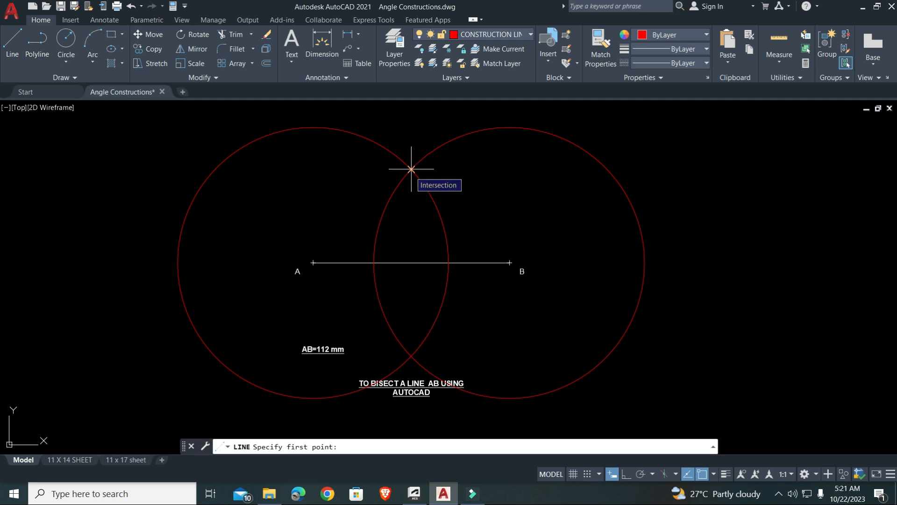
left_click(412, 169)
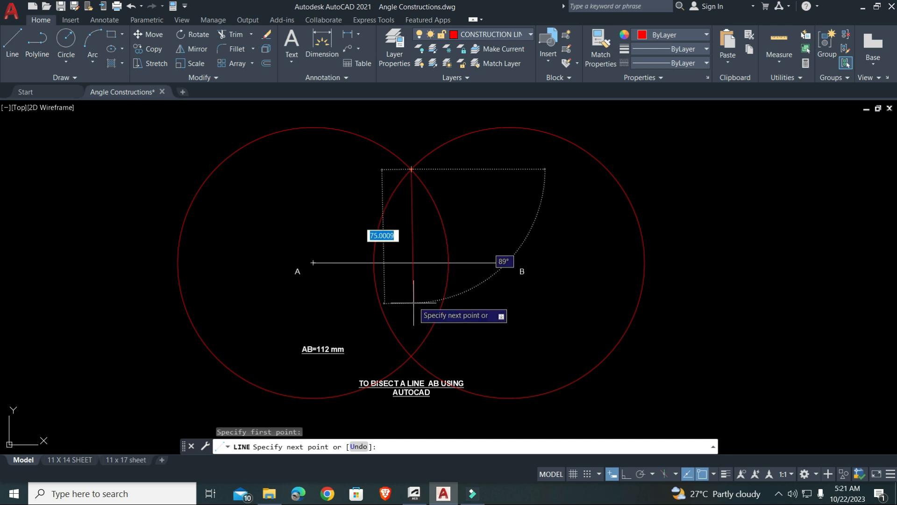
left_click(411, 356)
key("Escape")
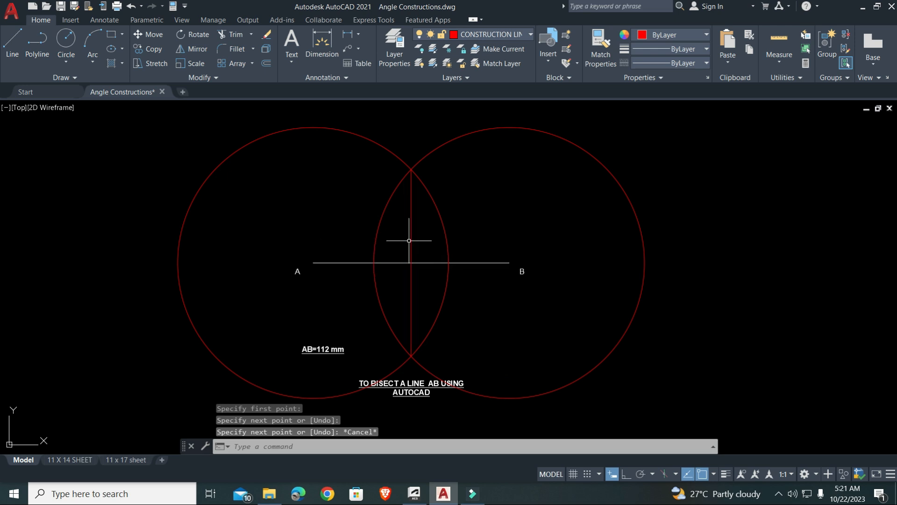
Step: Lengthen the vertical bisecting line at both ends so it extends slightly past the circle intersections, about 133 mm overall
left_click(411, 189)
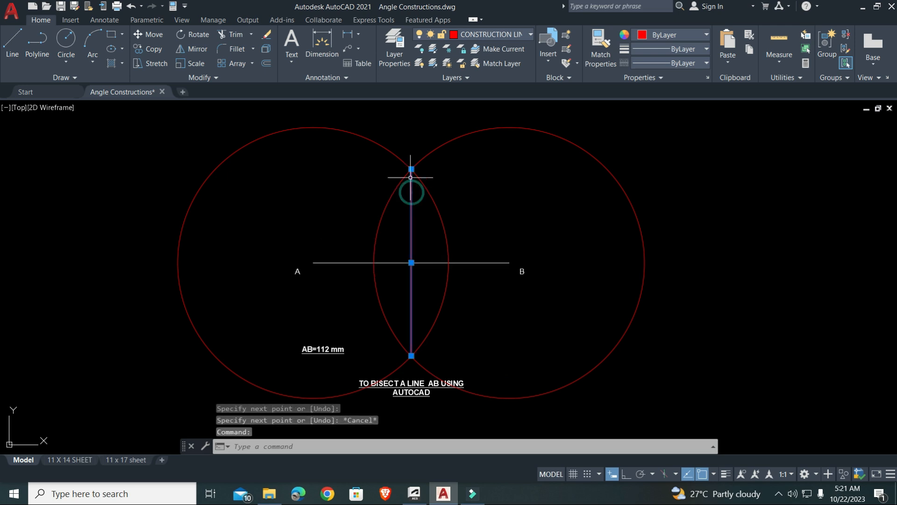
mouse_move(411, 169)
left_click(446, 198)
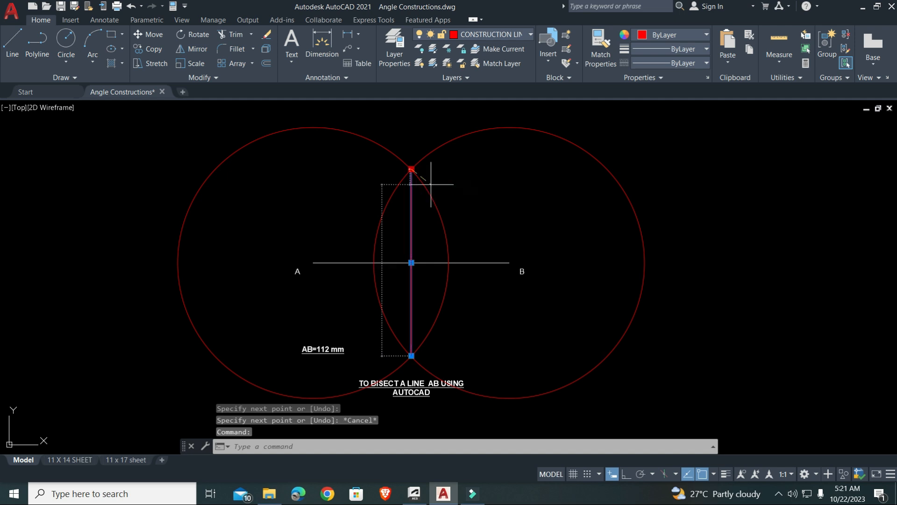
left_click(391, 139)
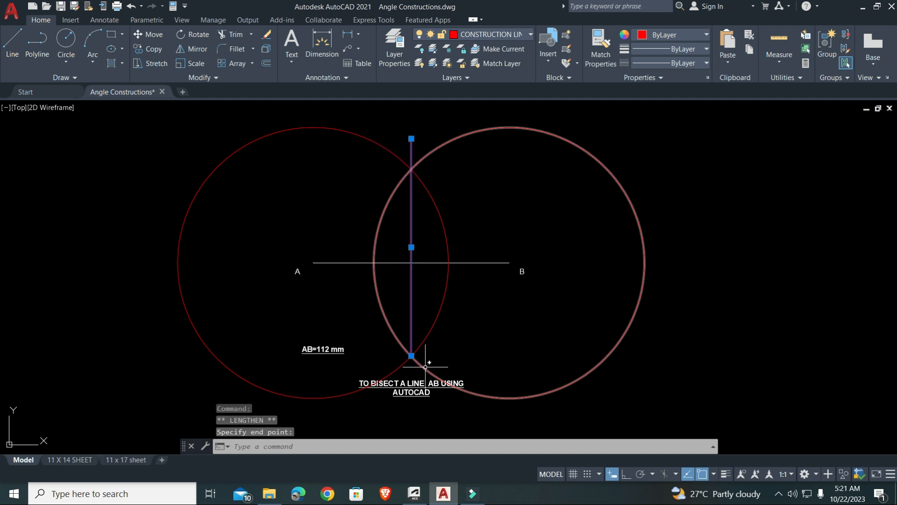
mouse_move(411, 355)
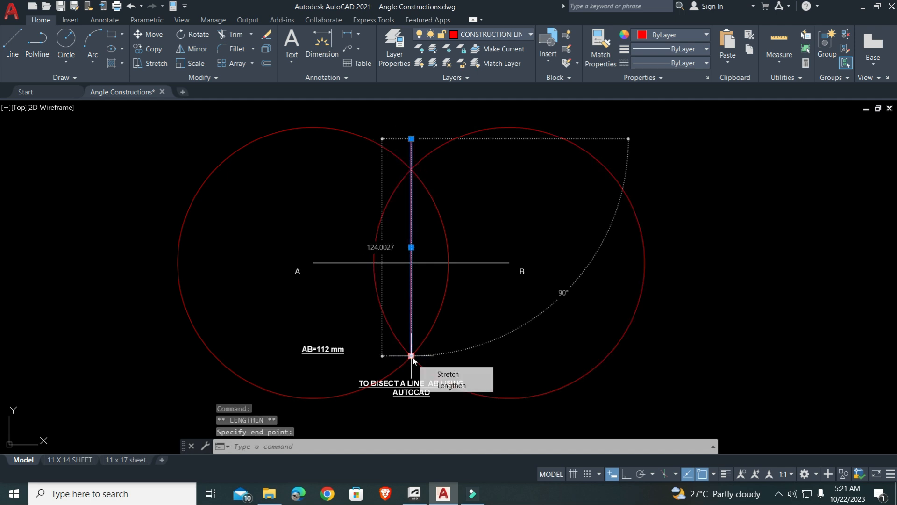
left_click(444, 385)
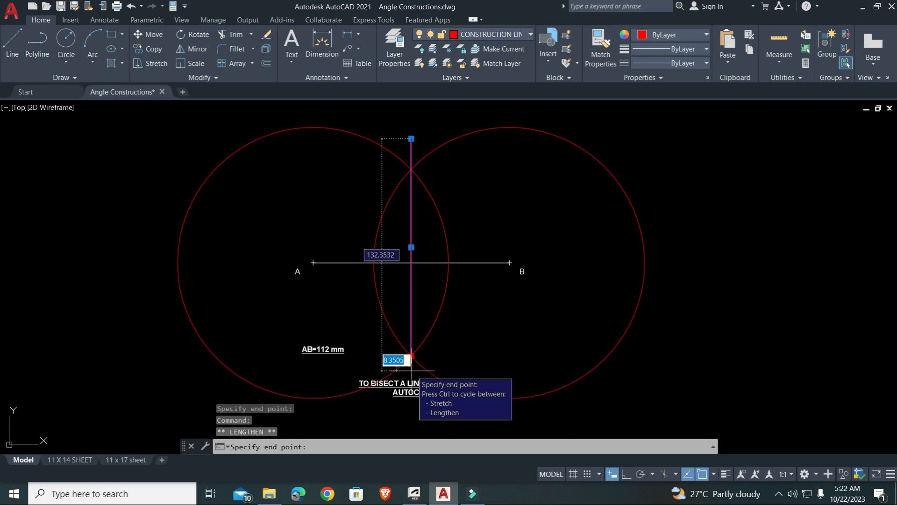
left_click(411, 372)
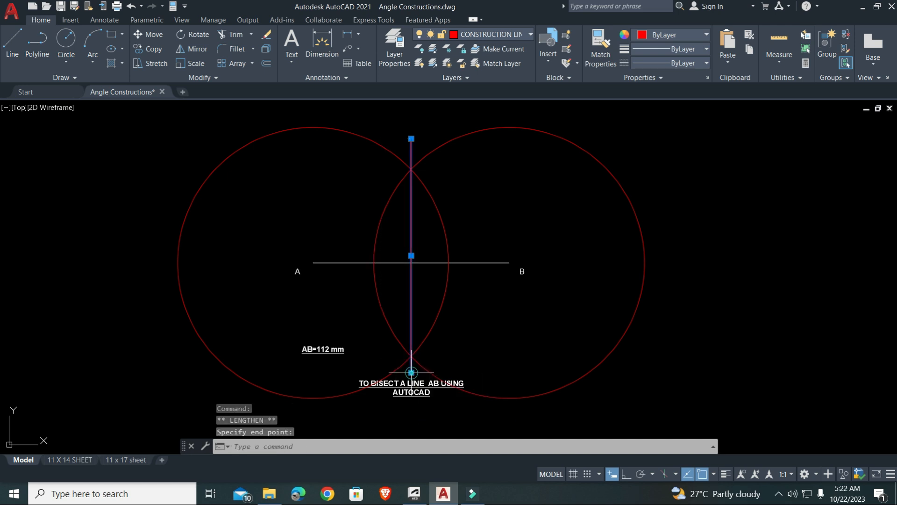
key("Escape")
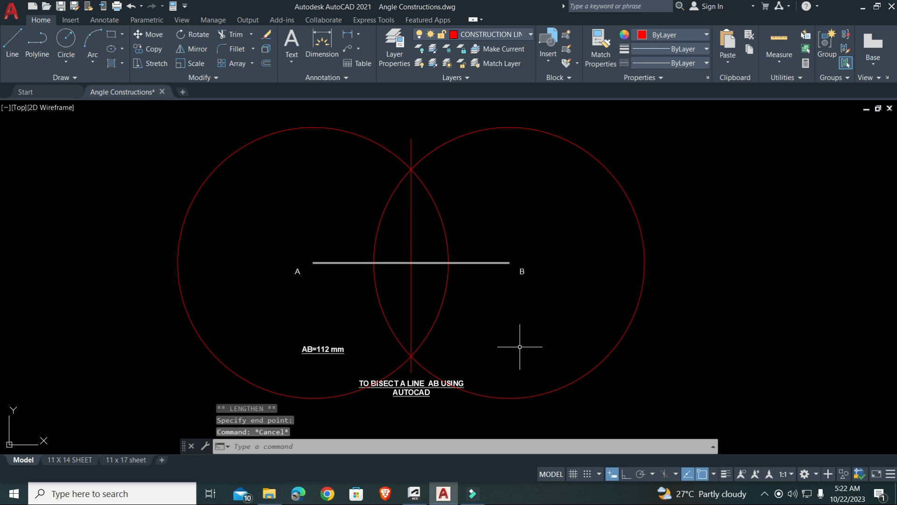
Step: Draw a small circle of about 11 mm radius centred on the upper intersection of the large circles
left_click(66, 41)
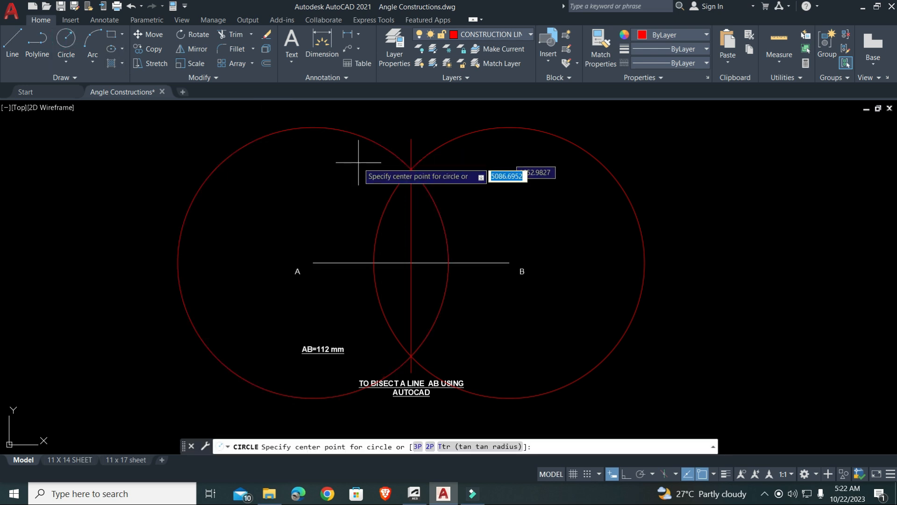
left_click(411, 168)
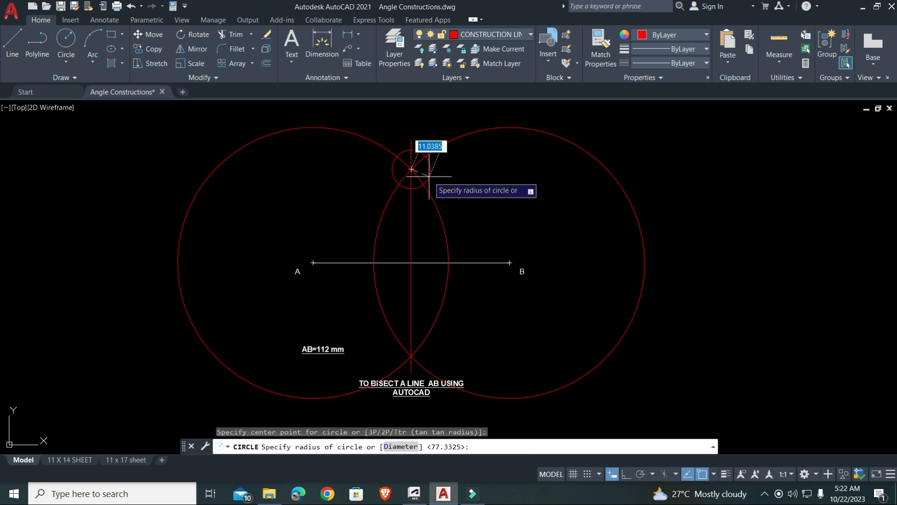
left_click(429, 176)
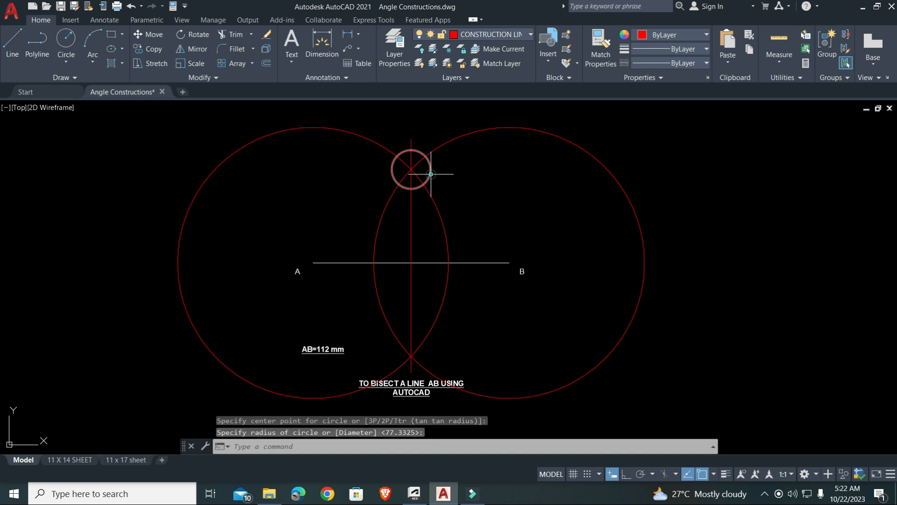
Step: Copy the small circle from the upper intersection to the lower intersection of the large circles
left_click(430, 174)
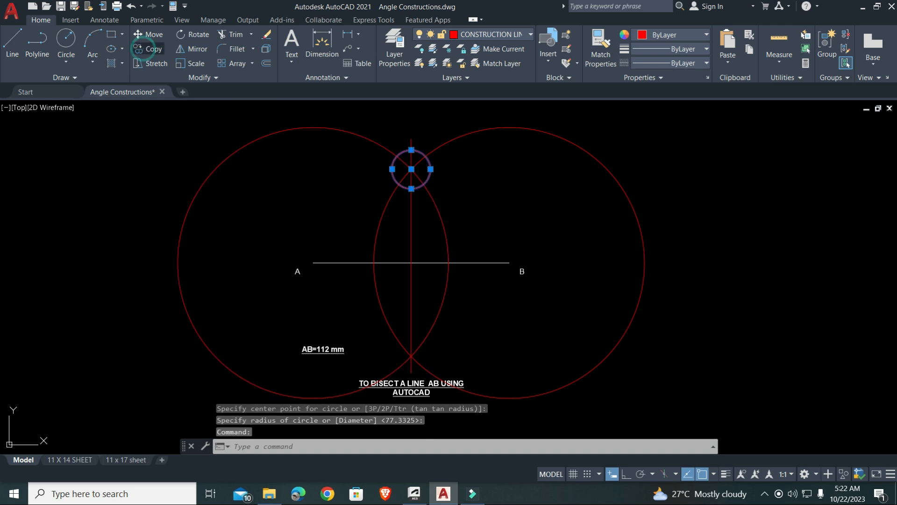
left_click(139, 48)
left_click(411, 169)
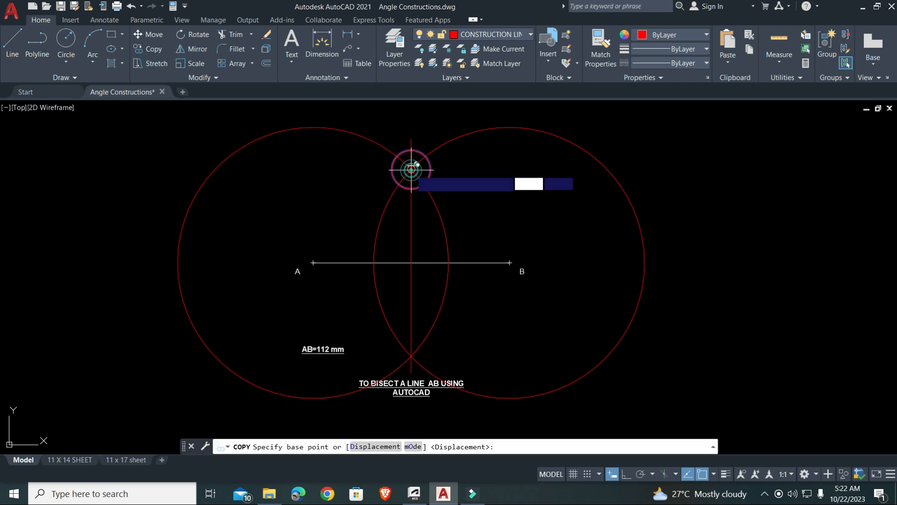
left_click(412, 354)
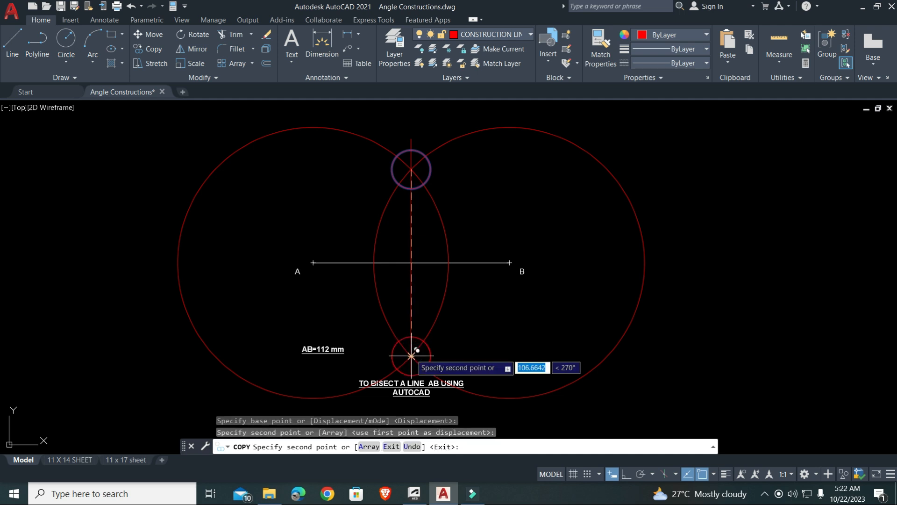
key("Return")
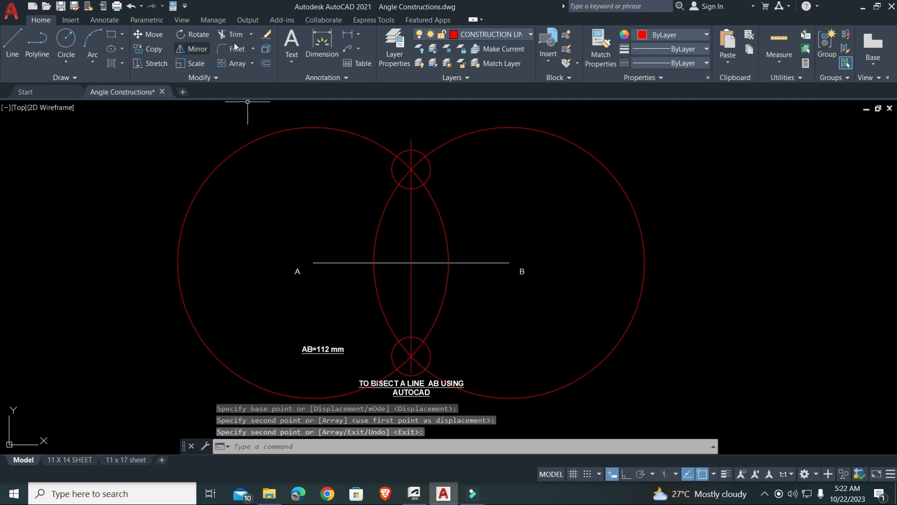
Step: Trim the two large circles back to the small circles at both intersections, removing their outer portions and the lens-shaped arcs between them
left_click(225, 34)
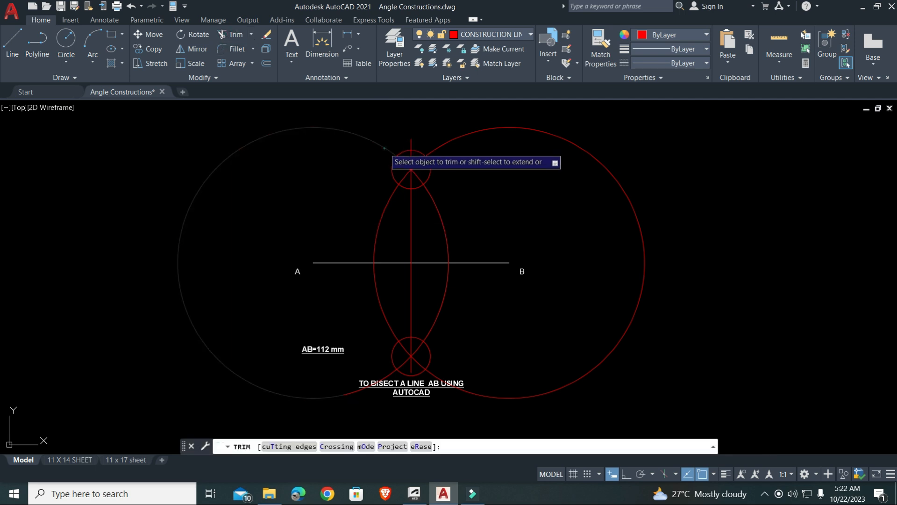
left_click(384, 148)
left_click(447, 142)
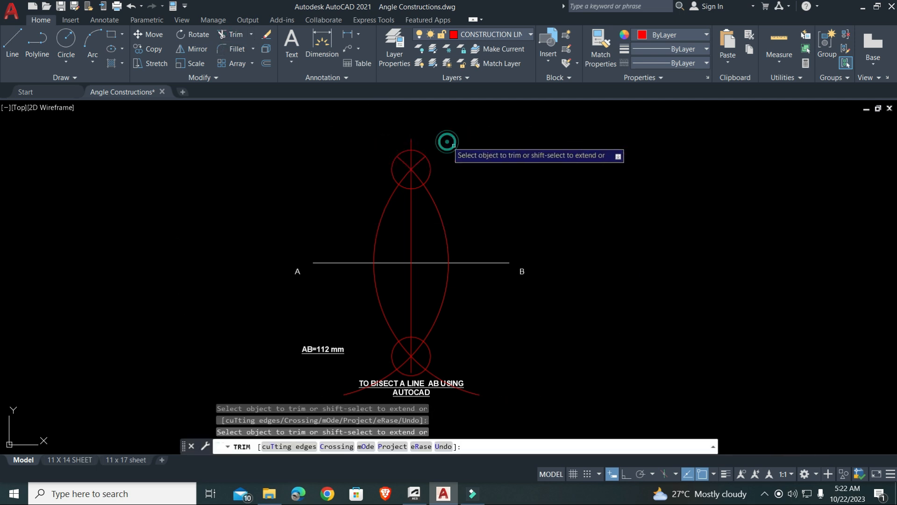
left_click(393, 194)
left_click(392, 327)
left_click(430, 330)
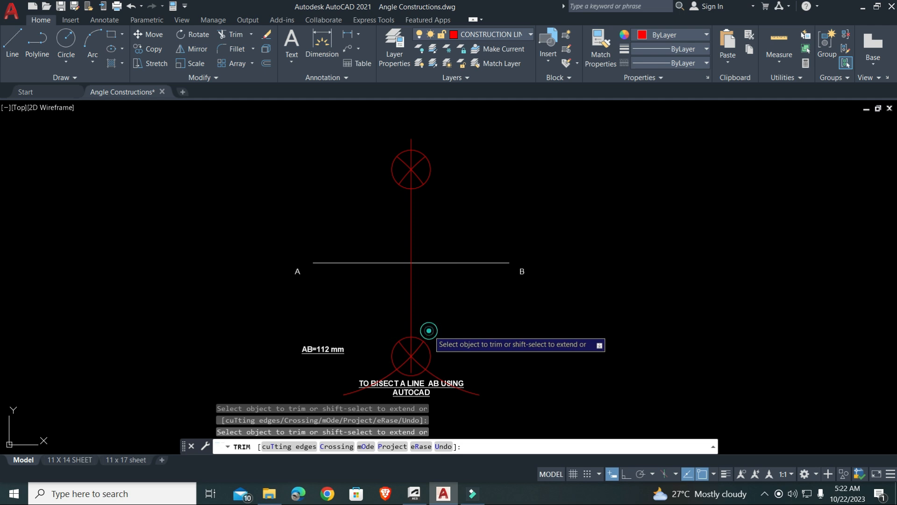
scroll(427, 376, "up", 3)
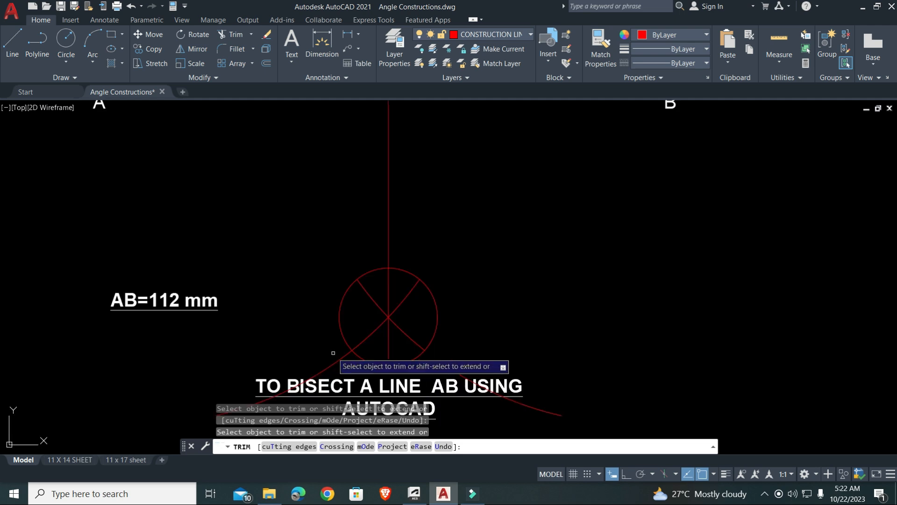
scroll(360, 342, "down", 3)
scroll(359, 342, "down", 2)
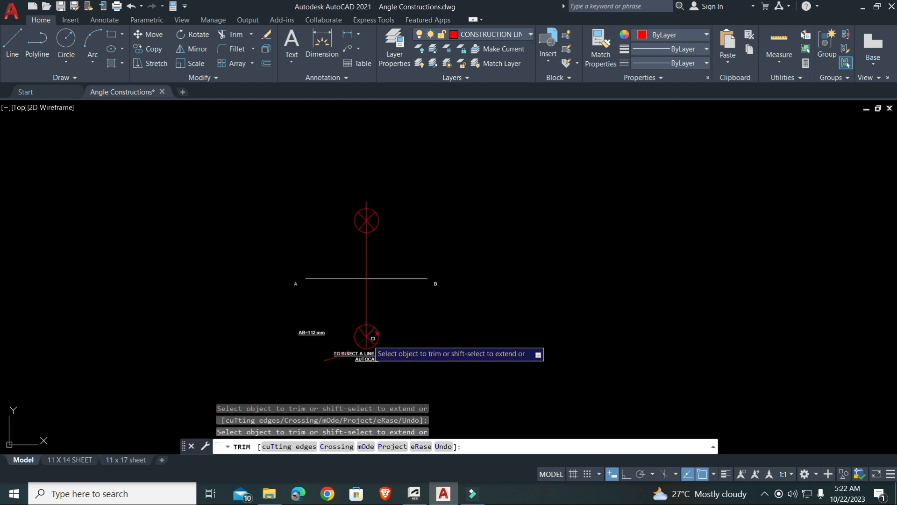
middle_click_drag(359, 282, 443, 305)
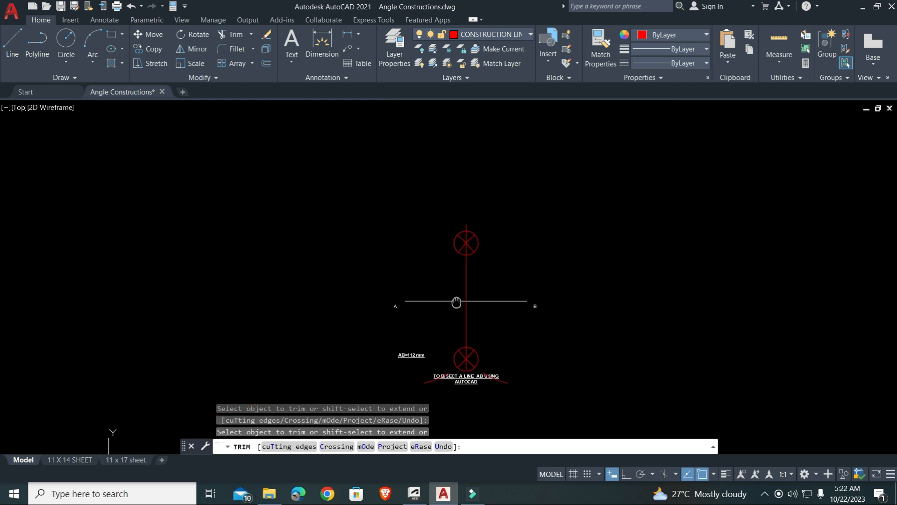
scroll(483, 331, "up", 2)
scroll(484, 330, "down", 2)
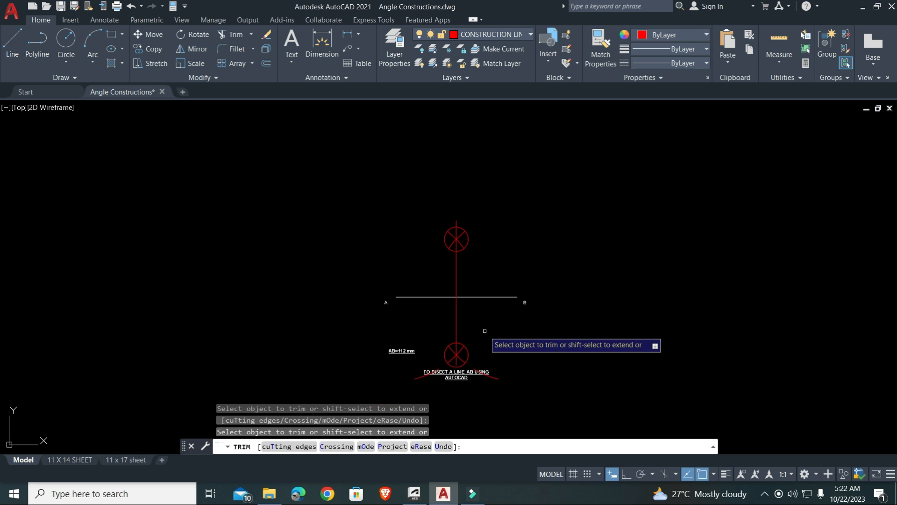
key("Escape")
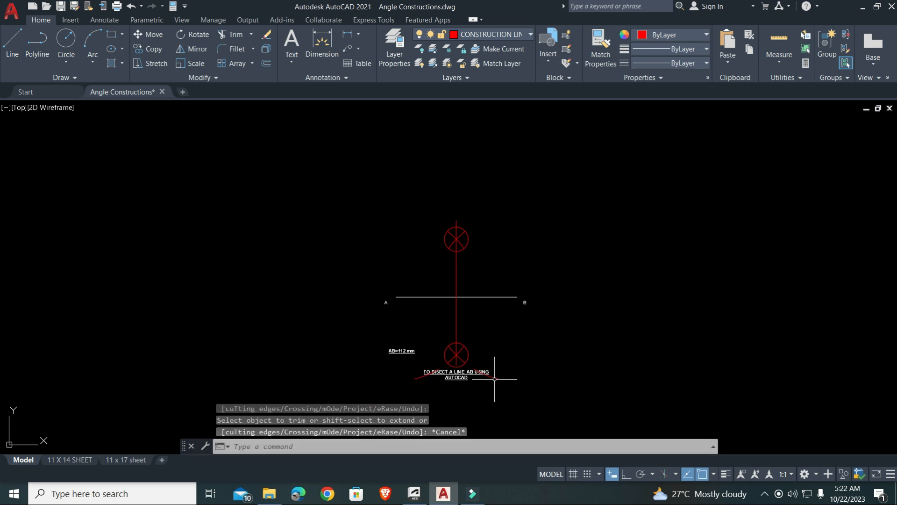
Step: Delete the two leftover arc pieces below the lower small circle
left_click(494, 379)
left_click(415, 378)
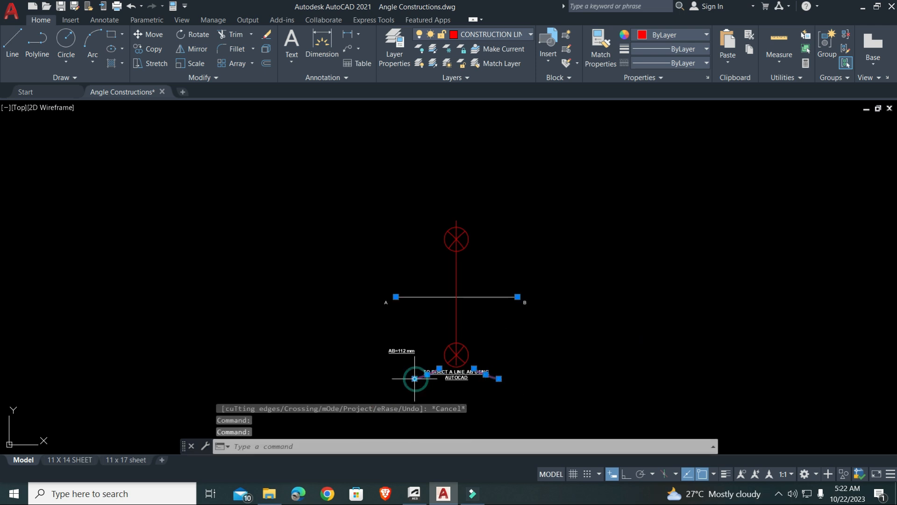
key("Delete")
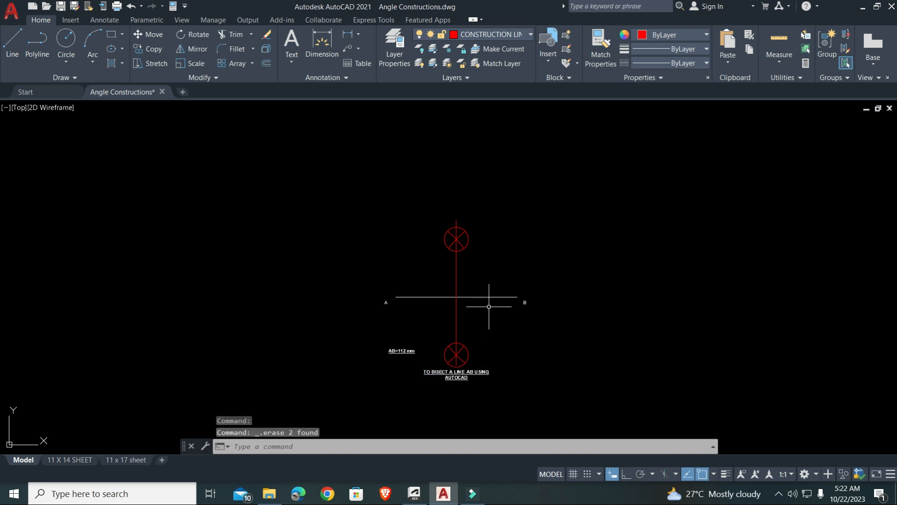
Step: Delete the two small circles around the upper and lower arc crossings
middle_click_drag(488, 306, 472, 310)
scroll(471, 310, "up", 2)
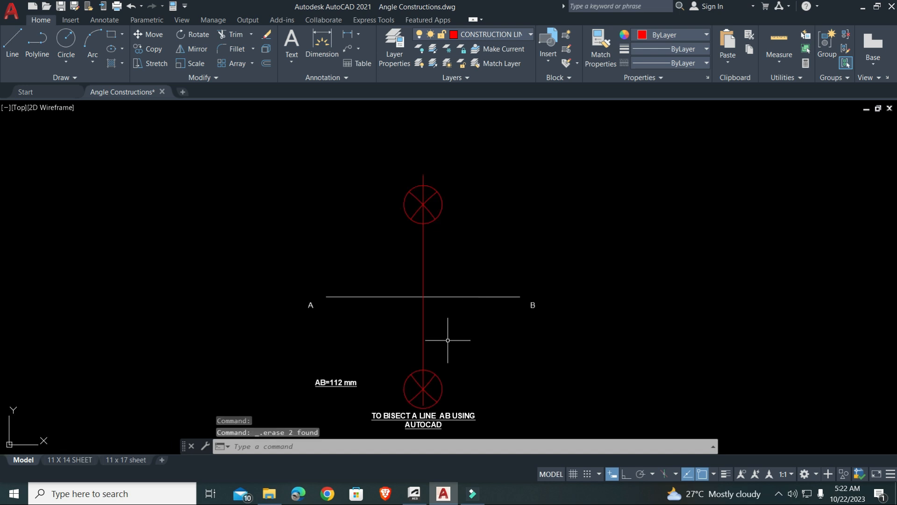
middle_click_drag(448, 340, 445, 333)
left_click(440, 374)
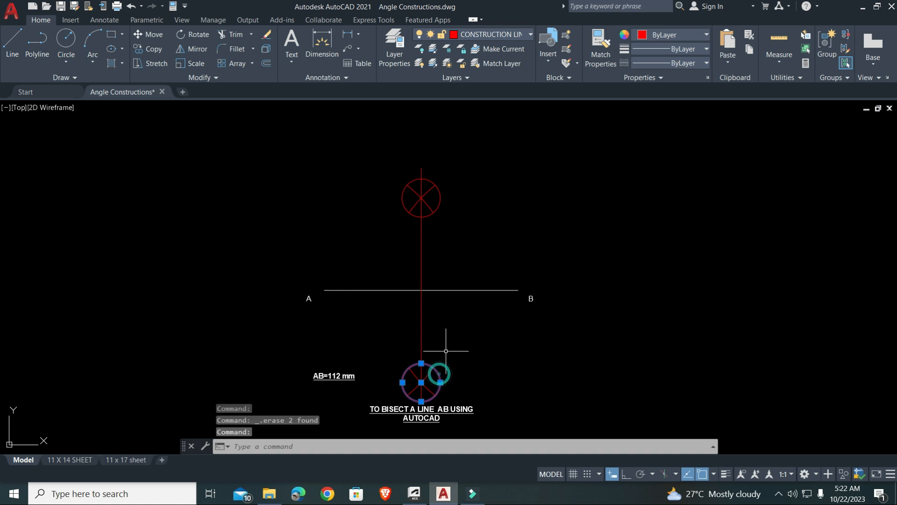
left_click(441, 197)
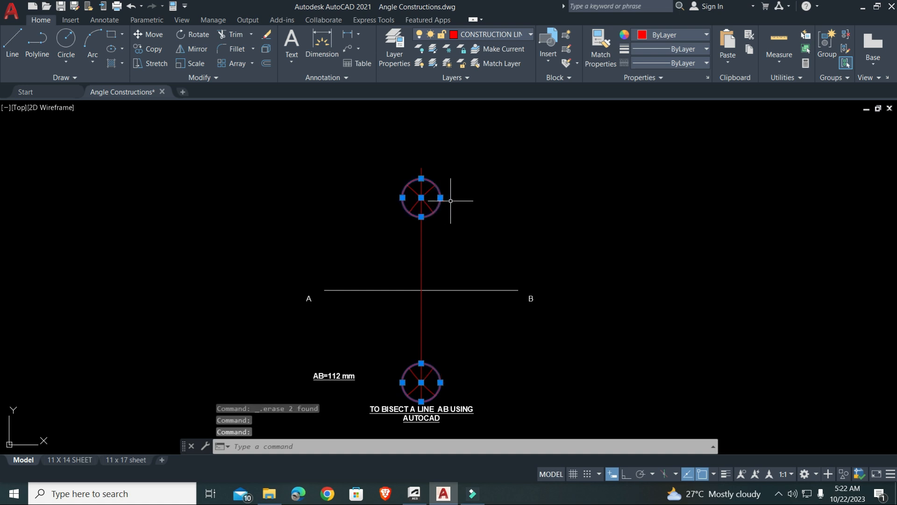
key("Delete")
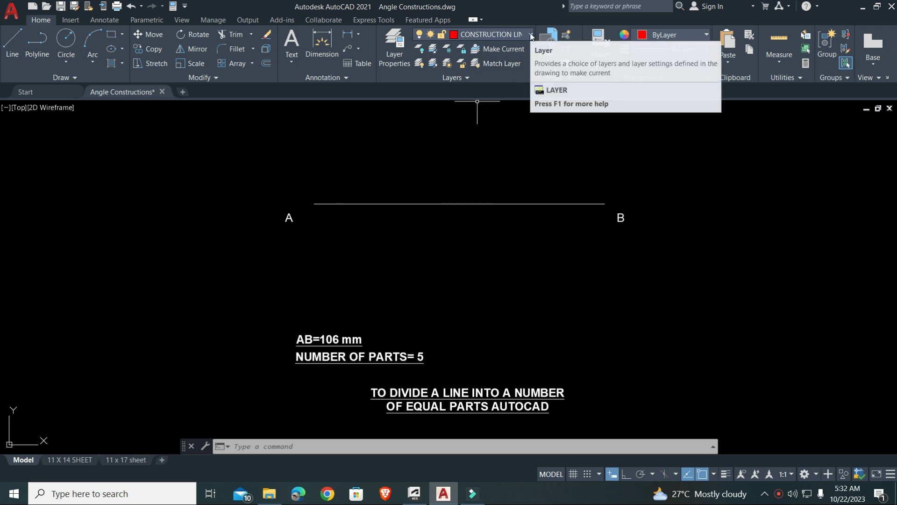
Step: On the 106 mm line AB drawing, draw a short construction line from A sloping shallowly down below AB, with Ortho off
left_click(11, 41)
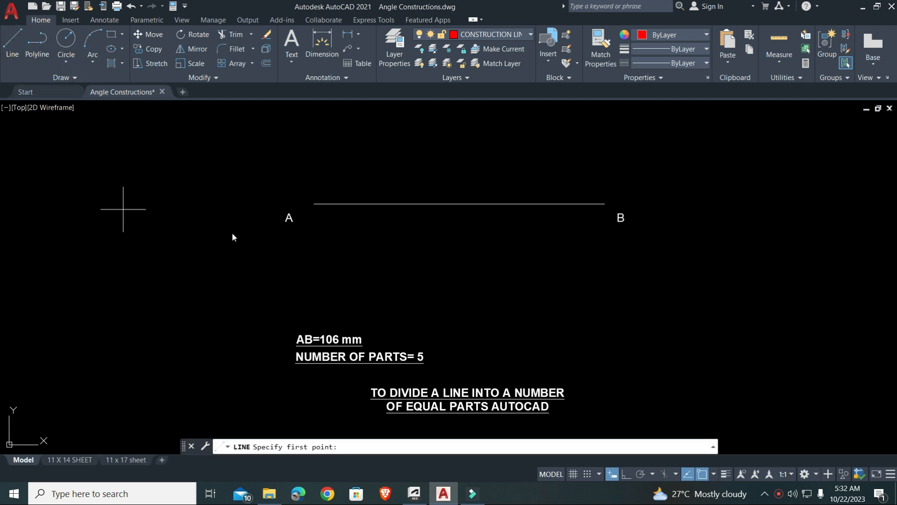
left_click(314, 205)
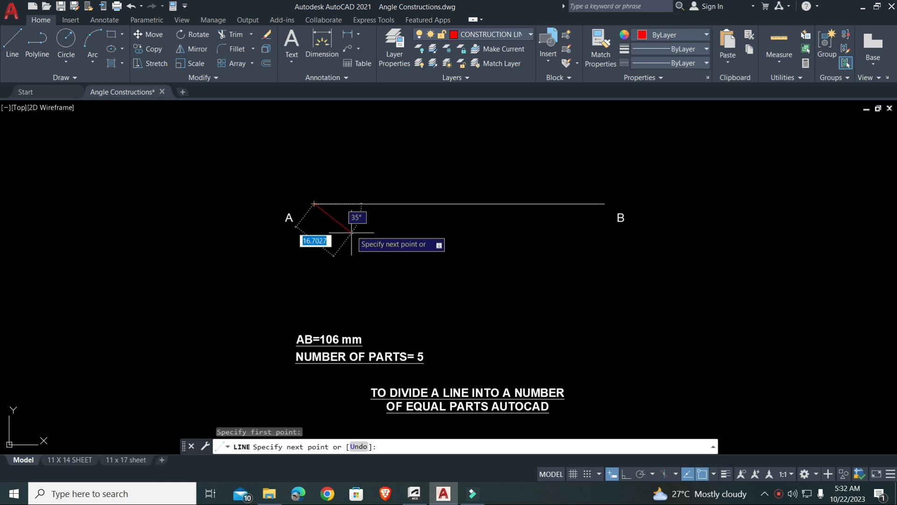
left_click(626, 475)
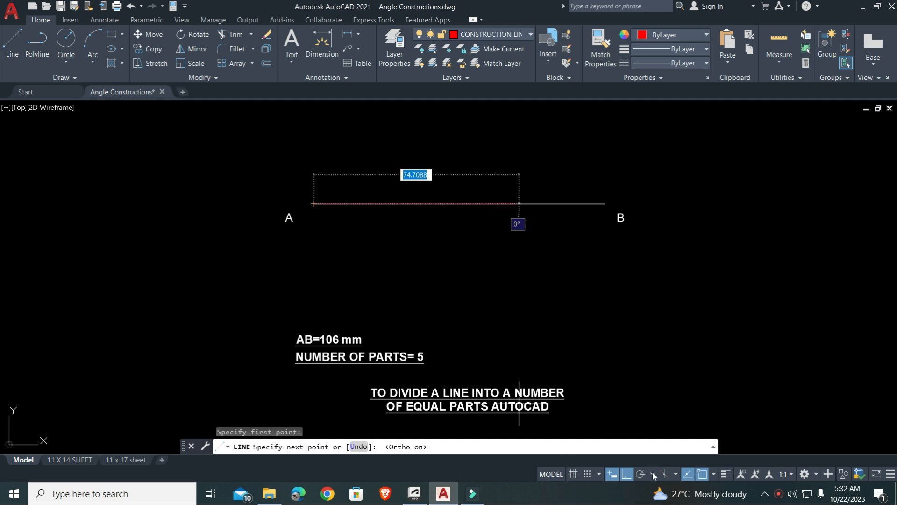
left_click(626, 475)
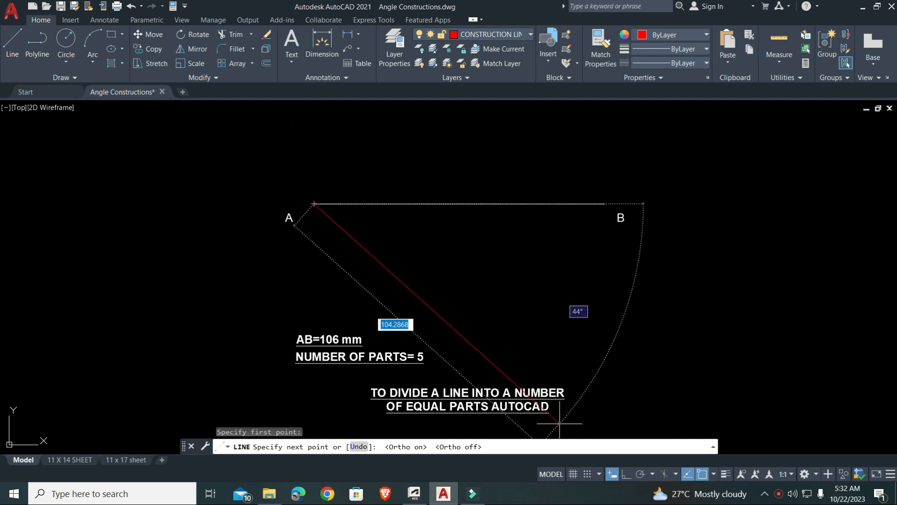
left_click(350, 223)
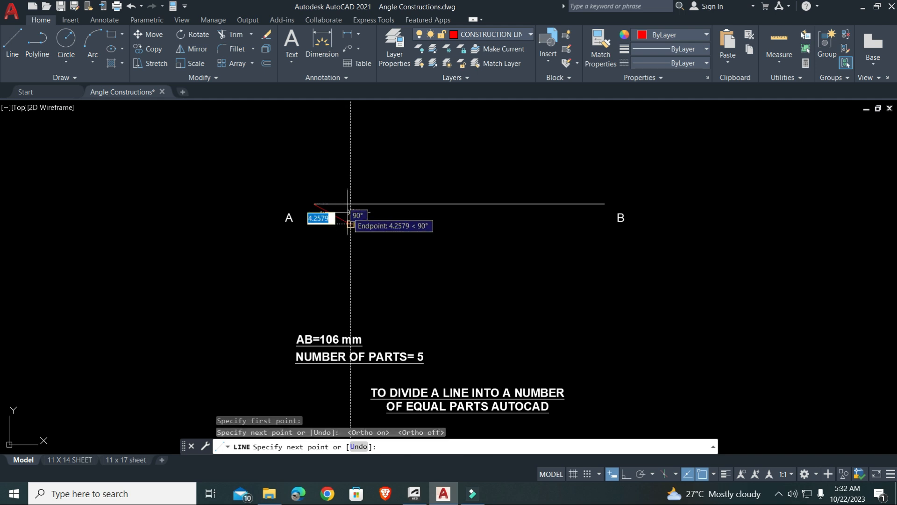
key("Return")
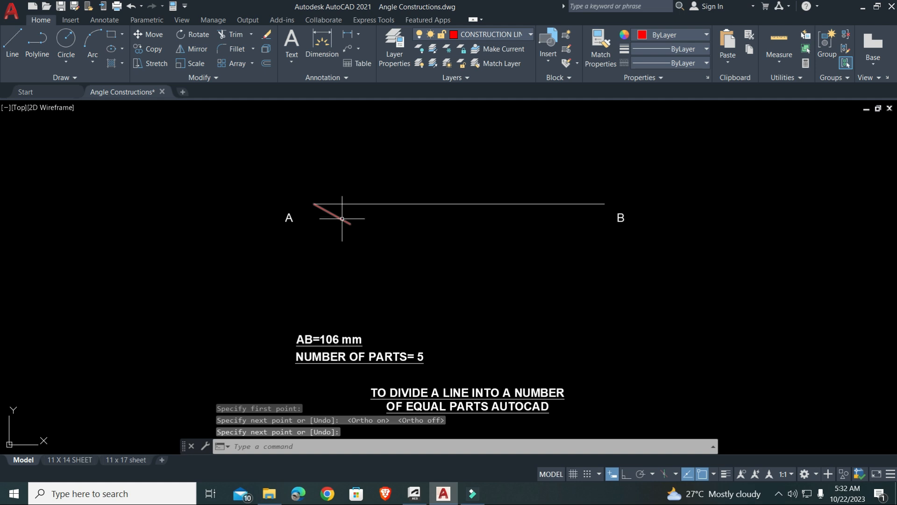
Step: Copy the short sloping segment four times end to end from A, forming a straight chain of five equal segments
left_click(342, 217)
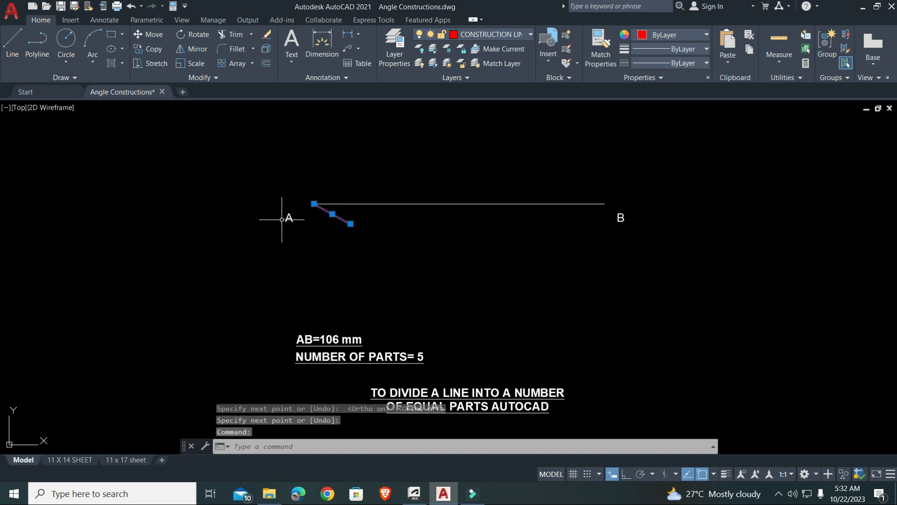
left_click(149, 48)
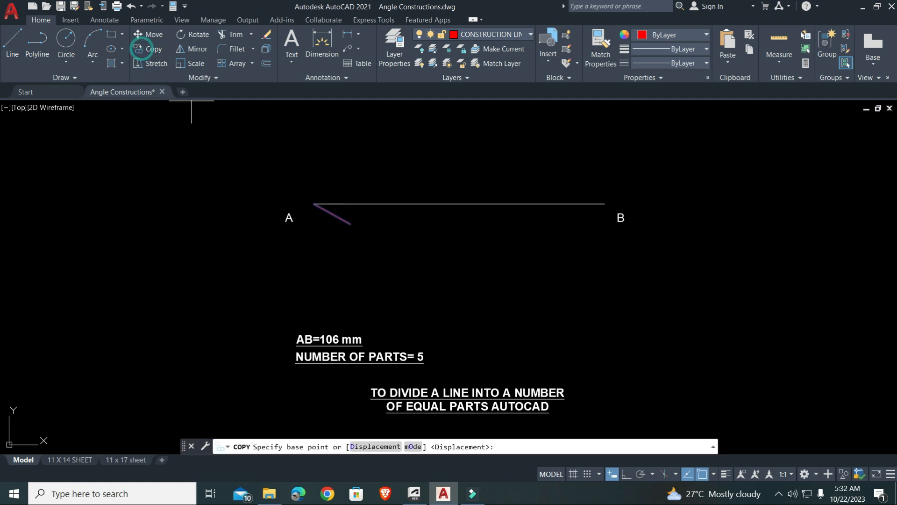
left_click(314, 203)
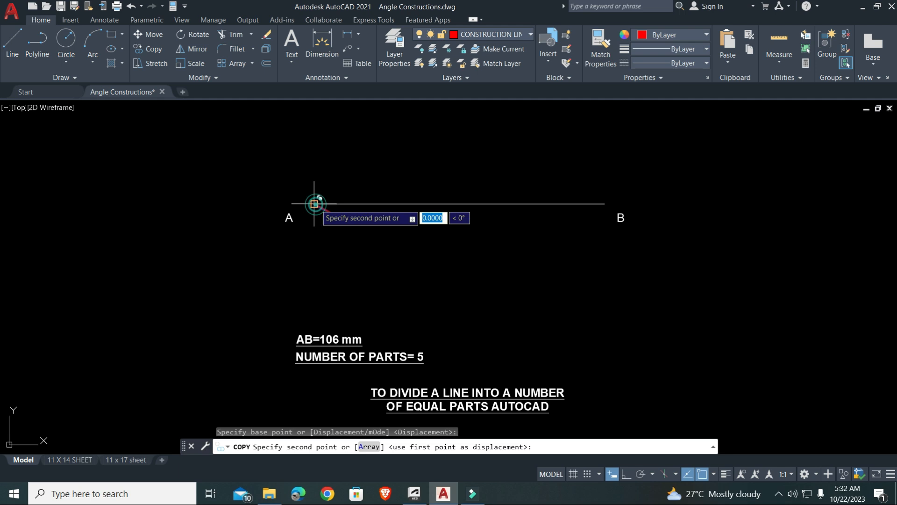
left_click(350, 224)
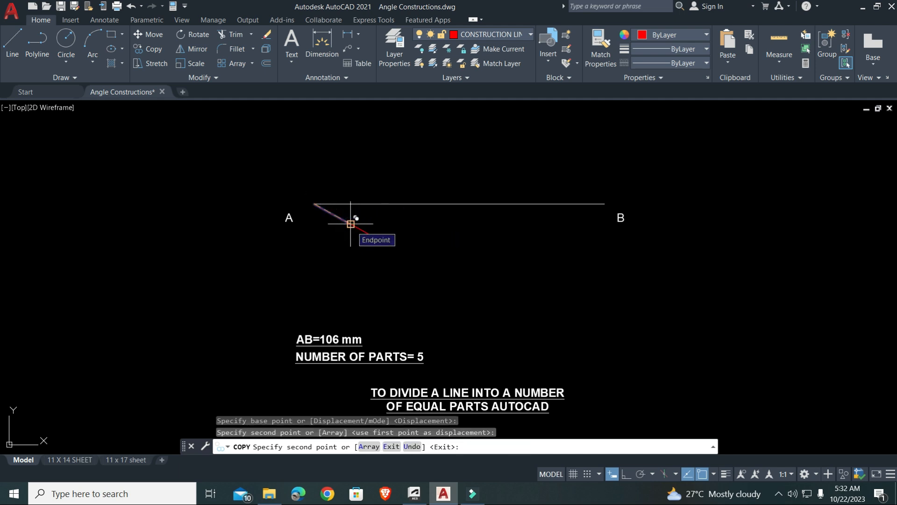
left_click(387, 244)
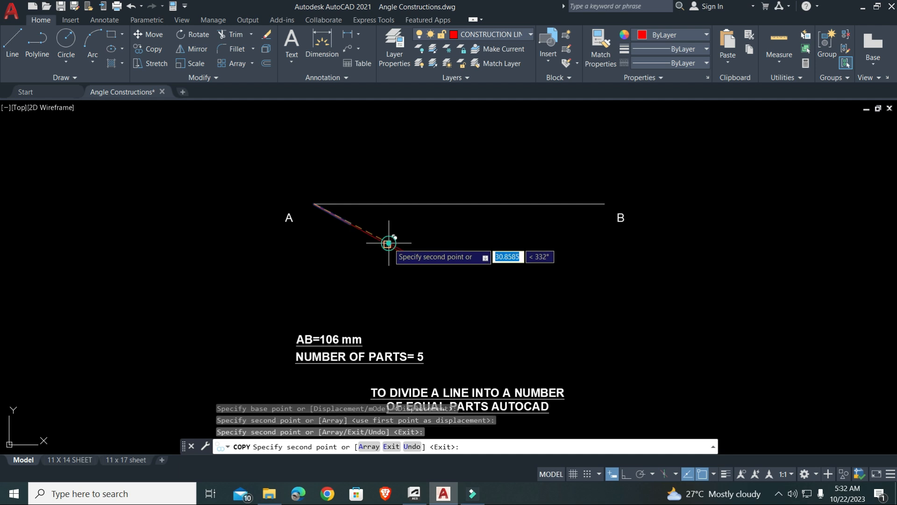
left_click(424, 264)
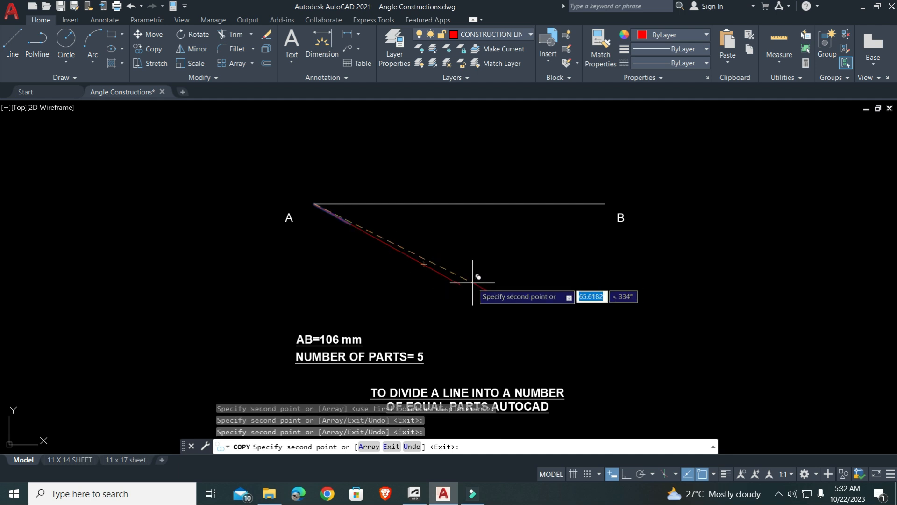
left_click(460, 284)
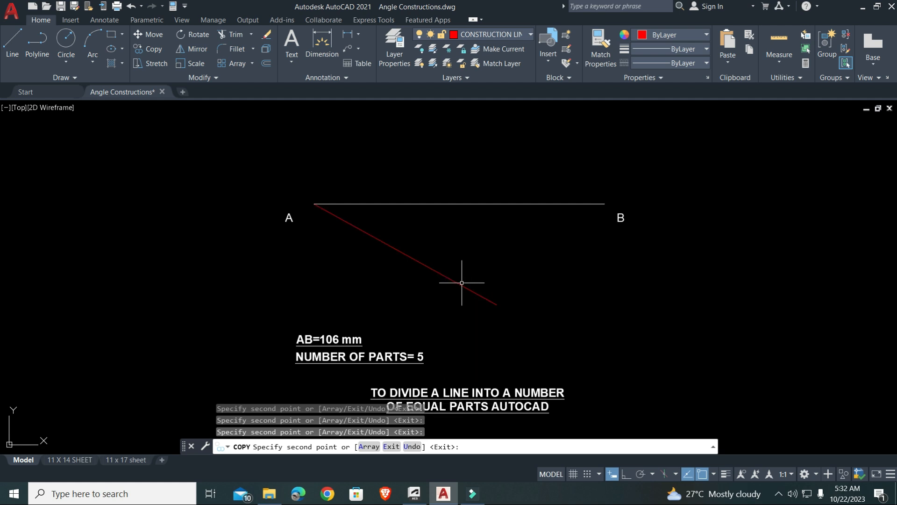
key("Return")
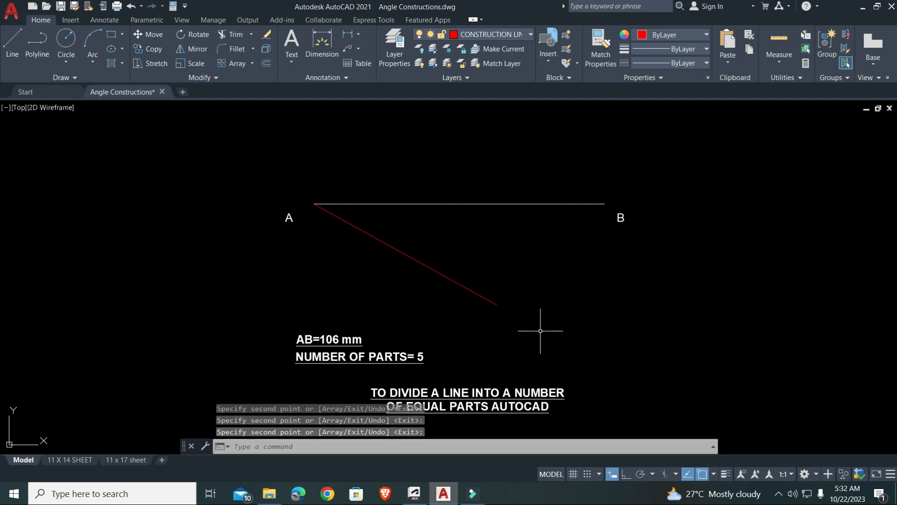
left_click(328, 212)
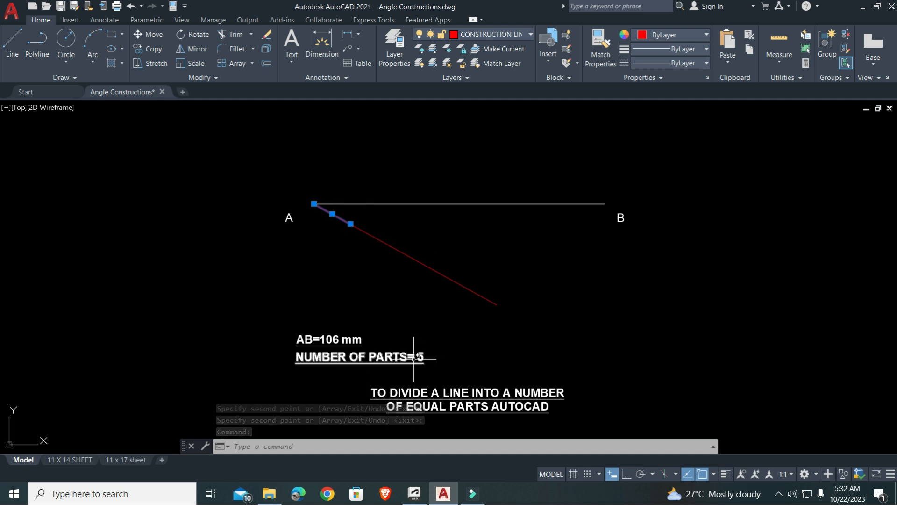
key("Escape")
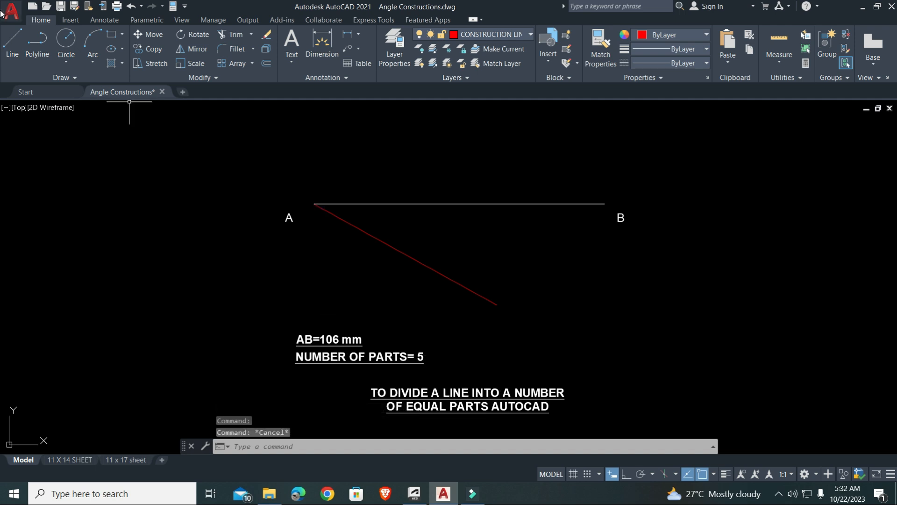
Step: Draw a closing construction line from the free end of the five-segment chain to point B
left_click(11, 43)
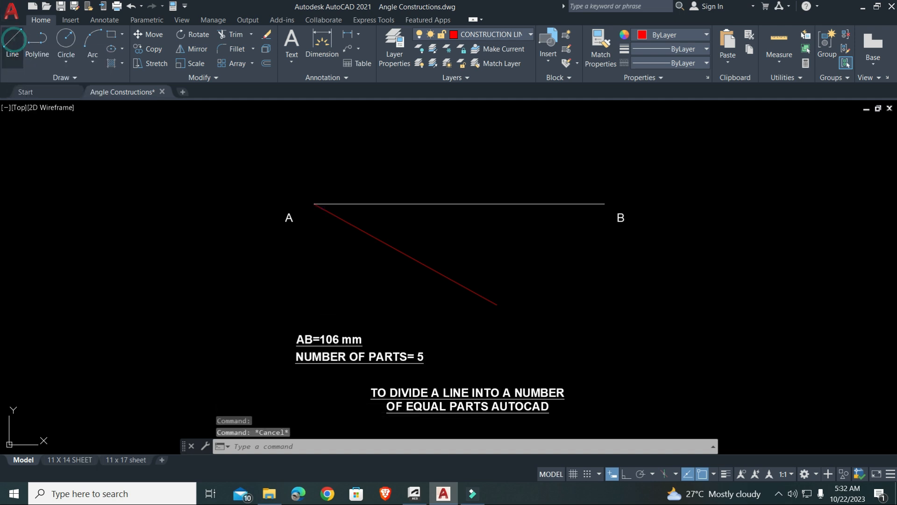
left_click(497, 304)
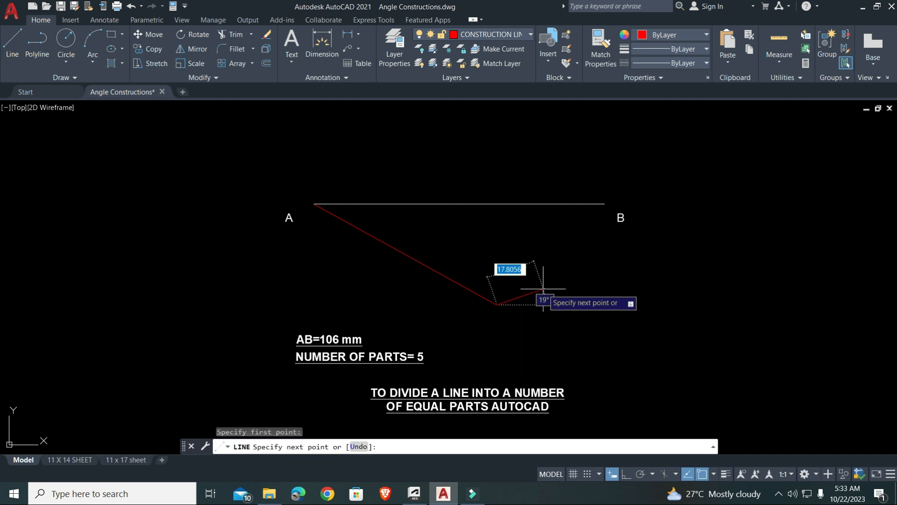
left_click(603, 204)
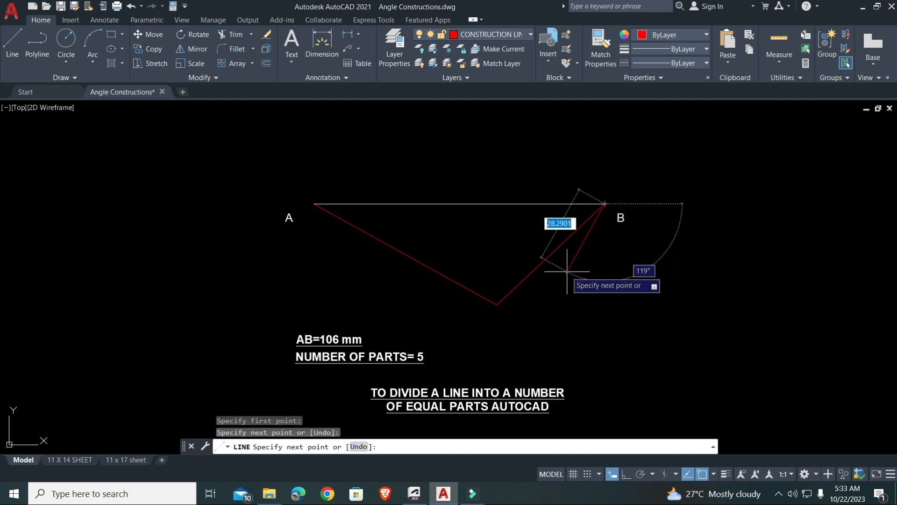
key("Return")
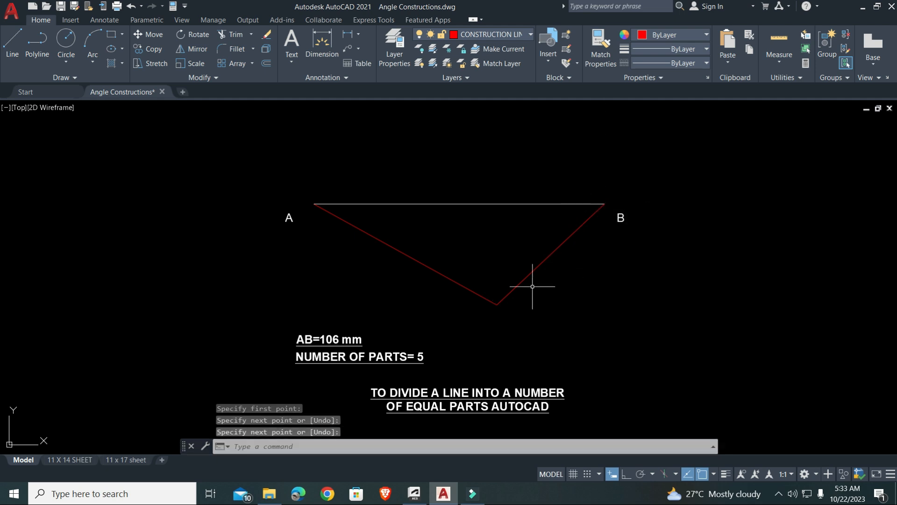
Step: Copy the closing line from its lower end to the four intermediate division points on the sloping chain, with Midpoint object snap turned off
left_click(526, 277)
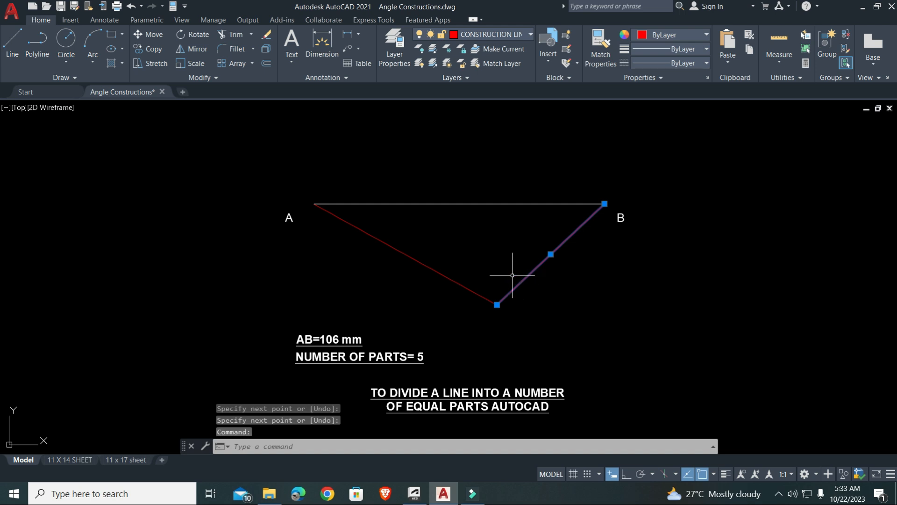
left_click(141, 49)
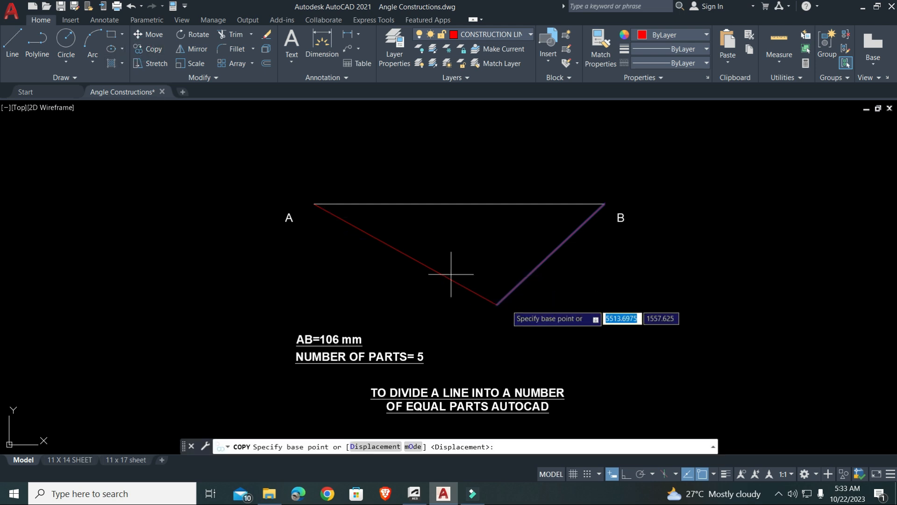
left_click(497, 305)
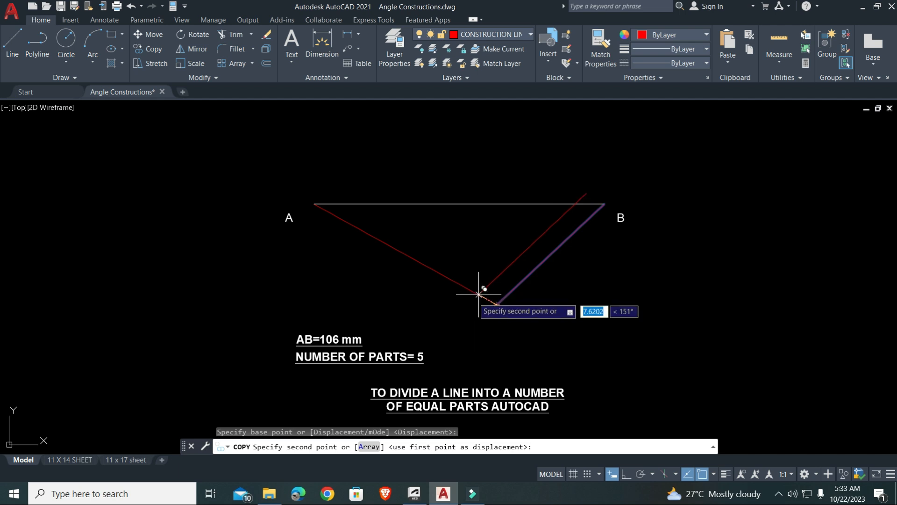
left_click(460, 284)
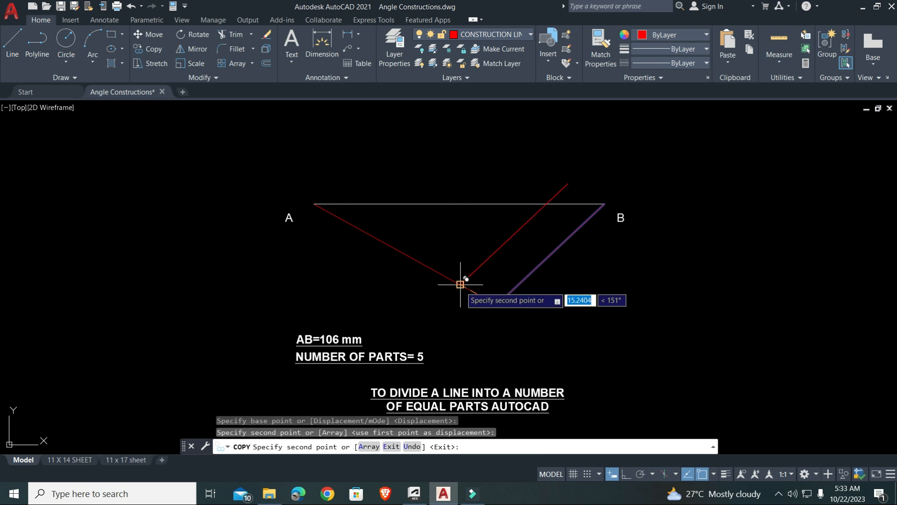
left_click(710, 474)
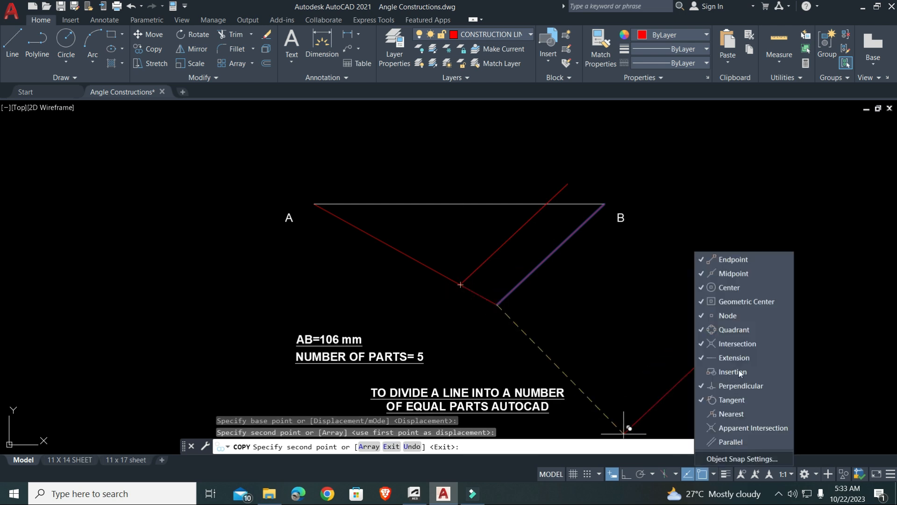
left_click(702, 274)
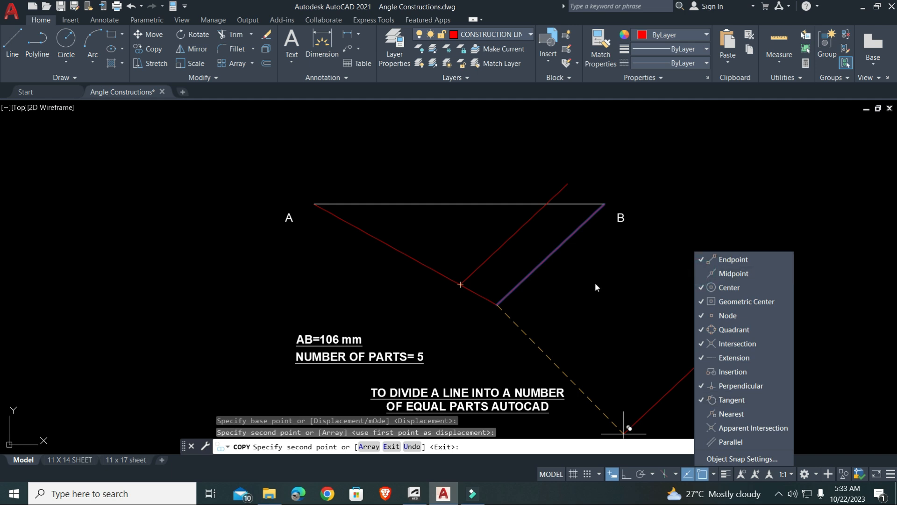
left_click(556, 308)
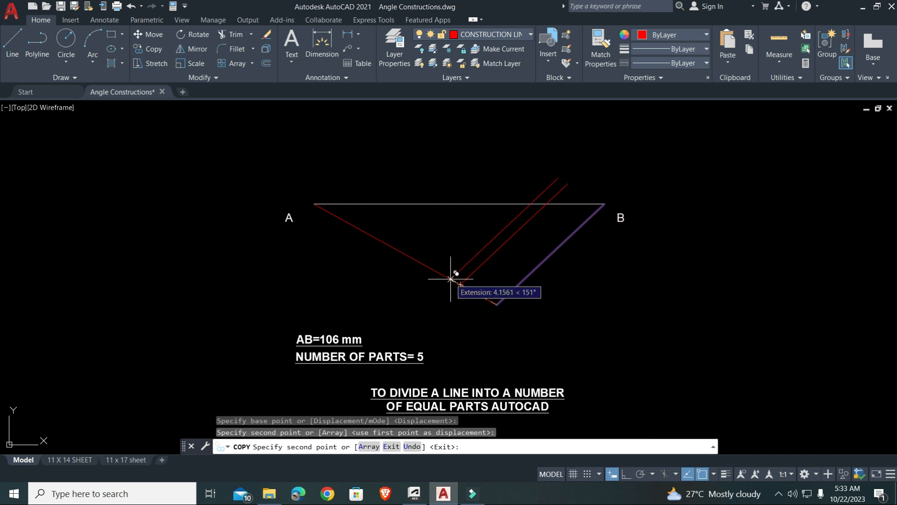
left_click(423, 264)
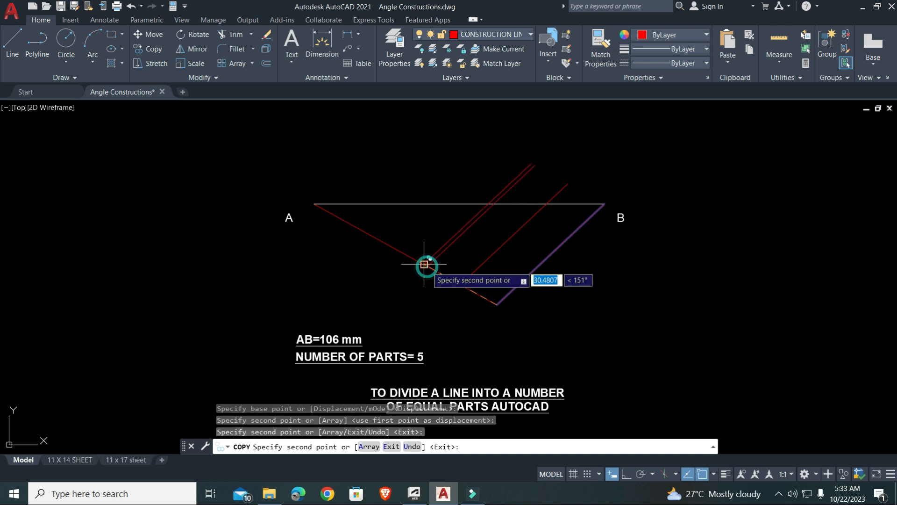
left_click(386, 243)
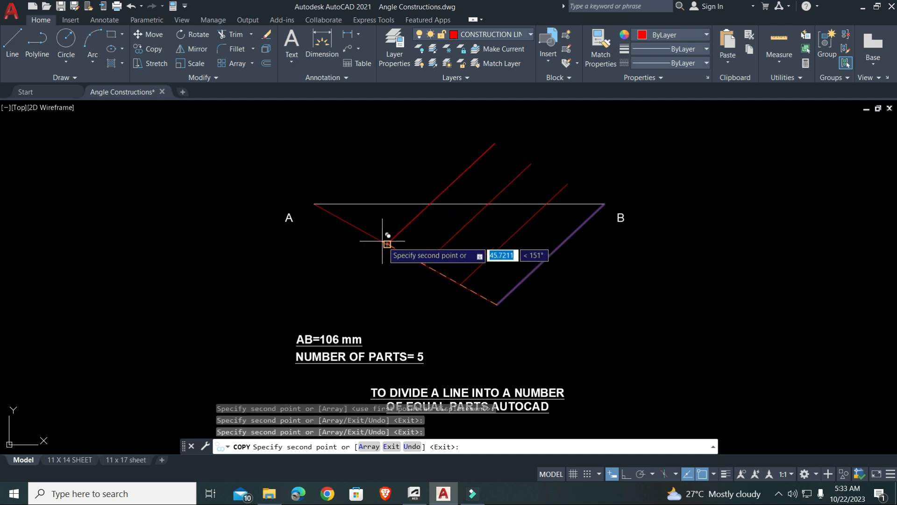
left_click(351, 224)
key("Escape")
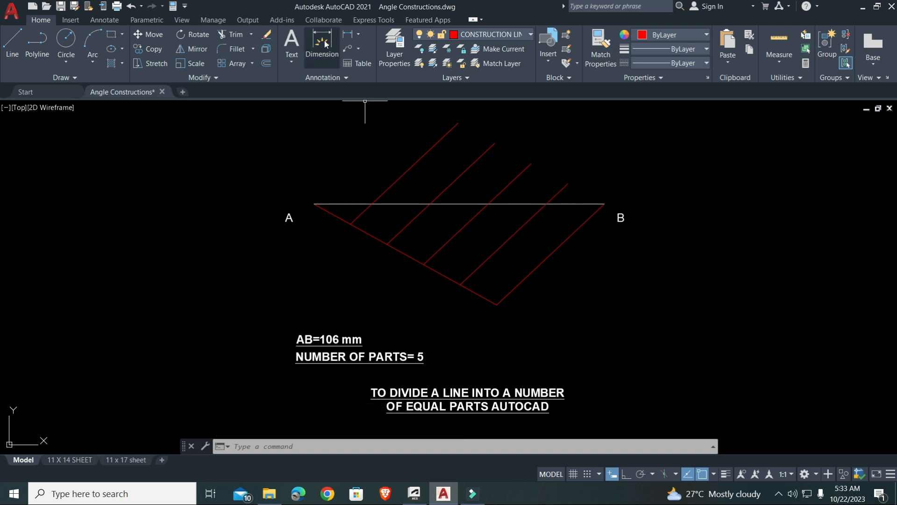
Step: Trim off the parts of the four parallel copies that extend above line AB
left_click(226, 35)
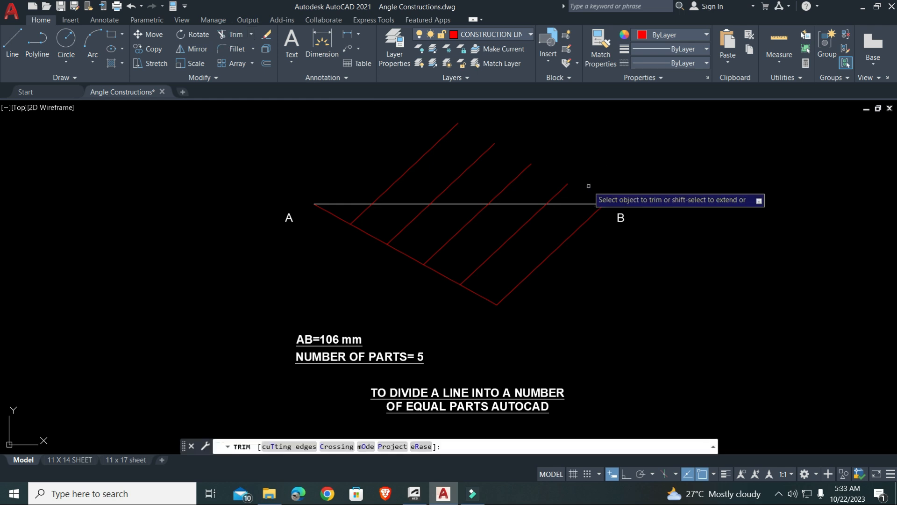
mouse_move(546, 191)
left_mouse_down()
mouse_move(426, 177)
mouse_move(308, 145)
left_mouse_up()
key("Escape")
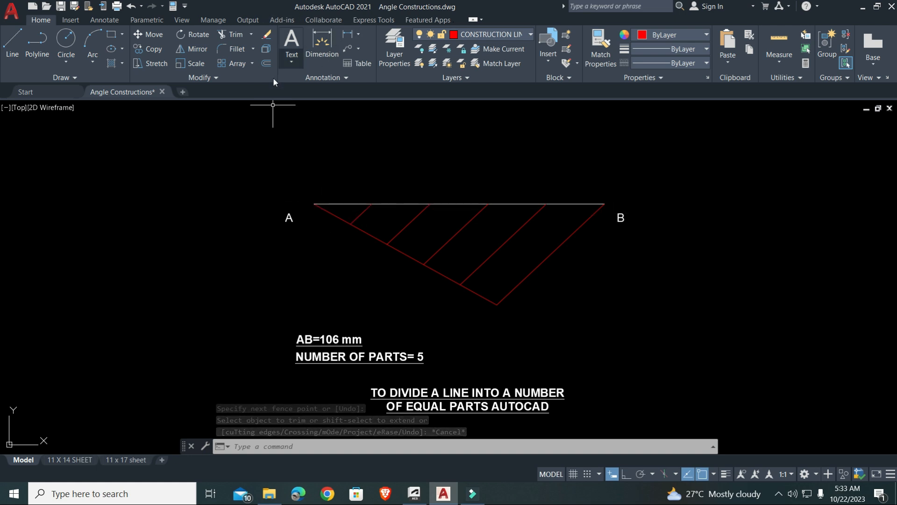
left_click(290, 41)
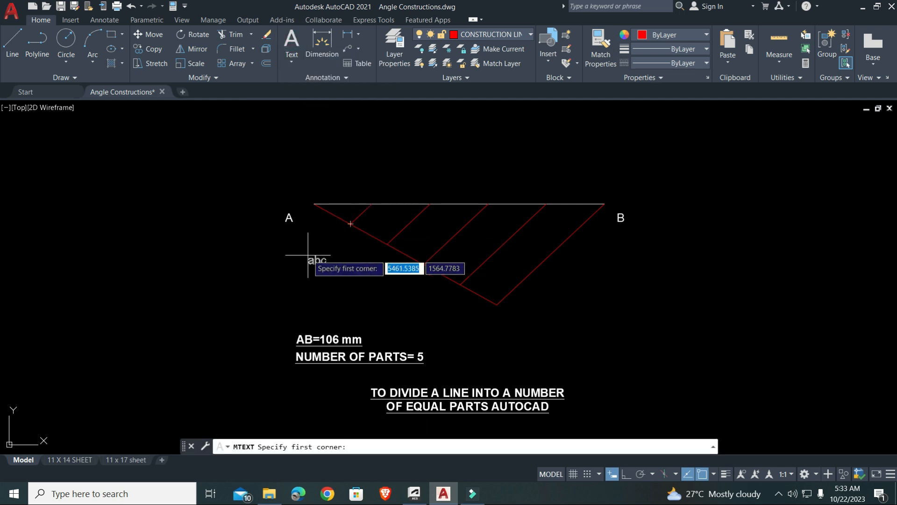
left_click(333, 229)
left_click(357, 245)
left_click(356, 245)
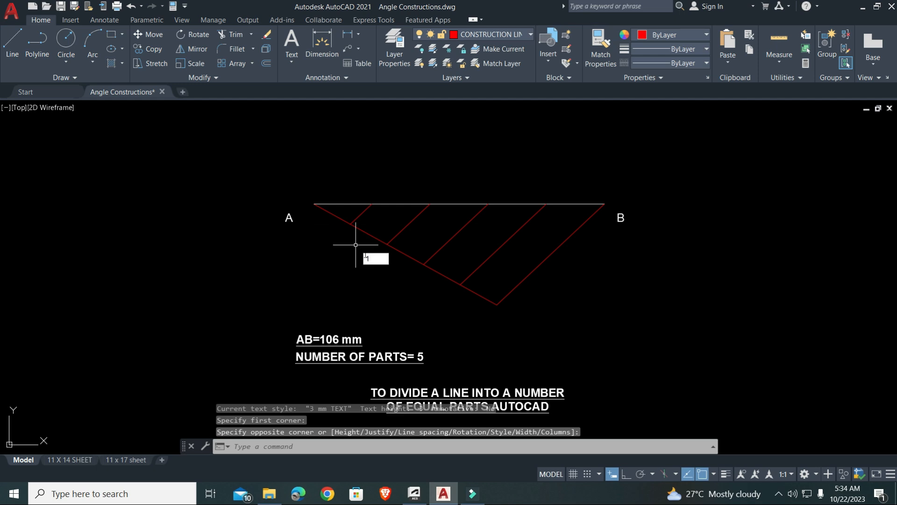
left_click(366, 281)
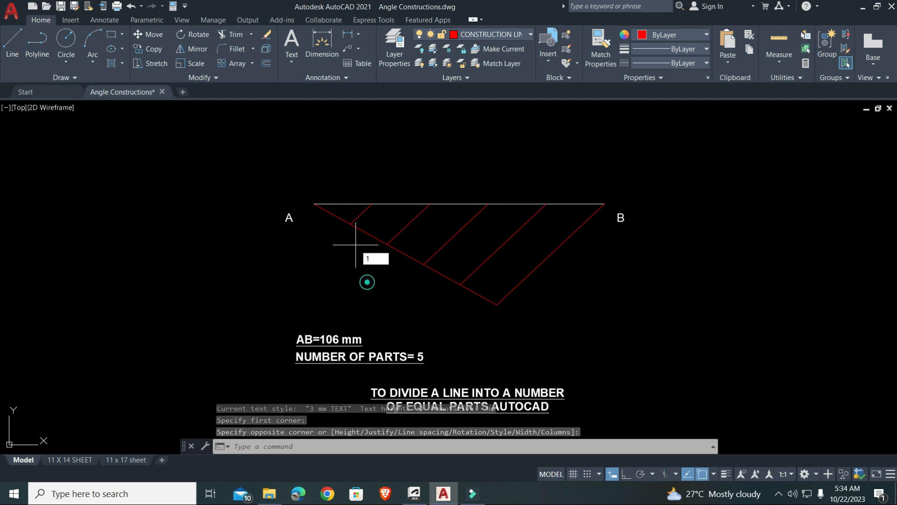
key("Escape")
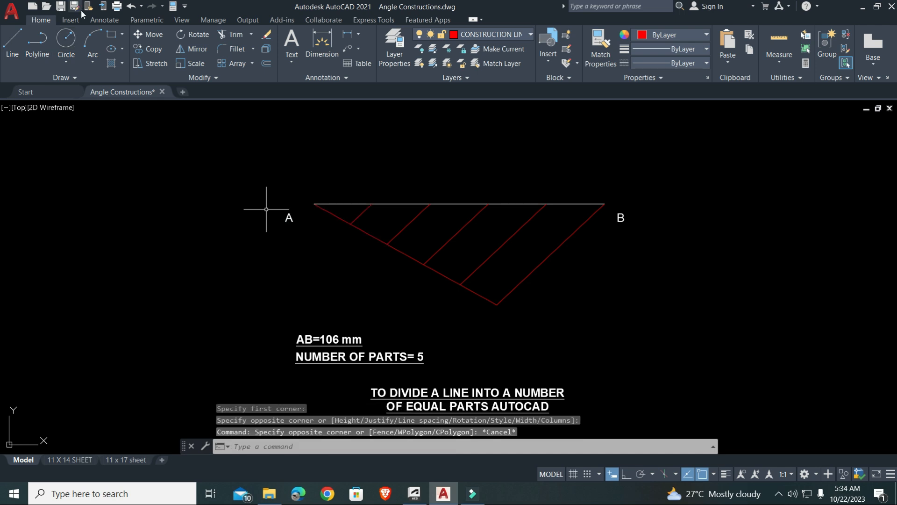
Step: Add the multiline text label "1" just below the first division point on the sloping chain
left_click(293, 41)
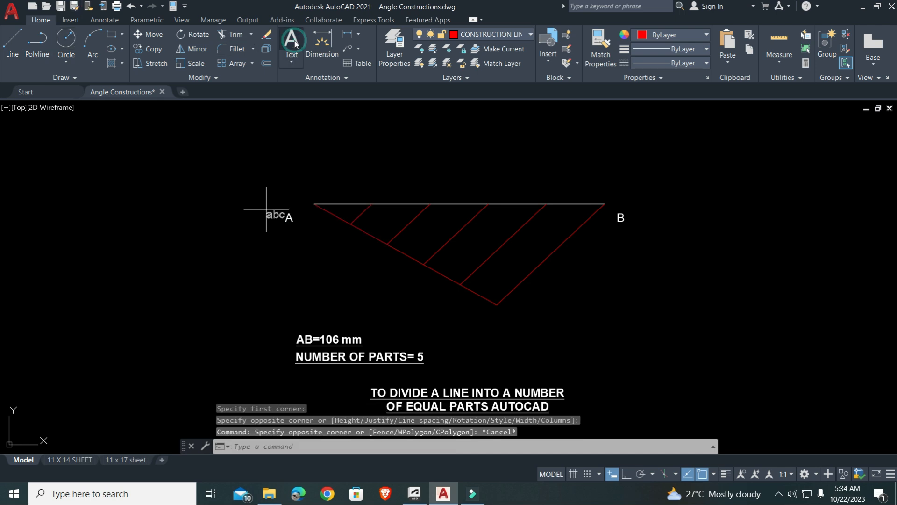
left_click(295, 65)
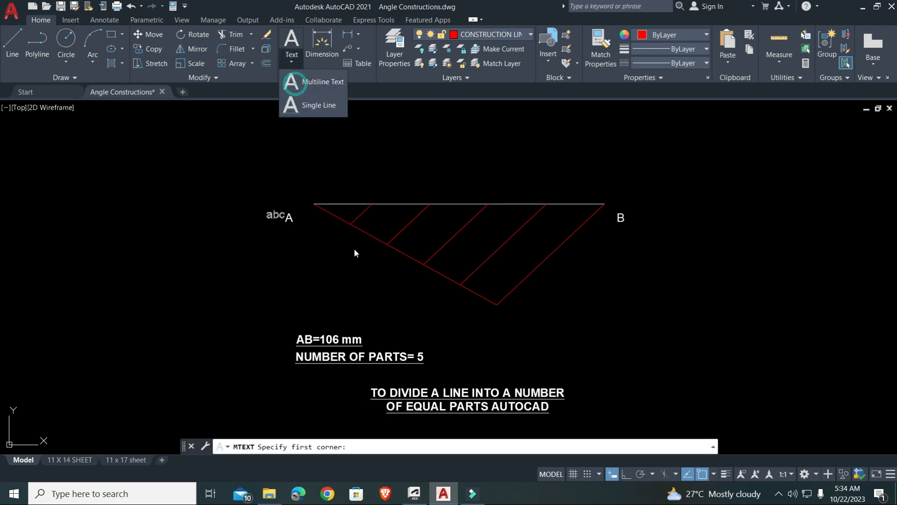
left_click(320, 83)
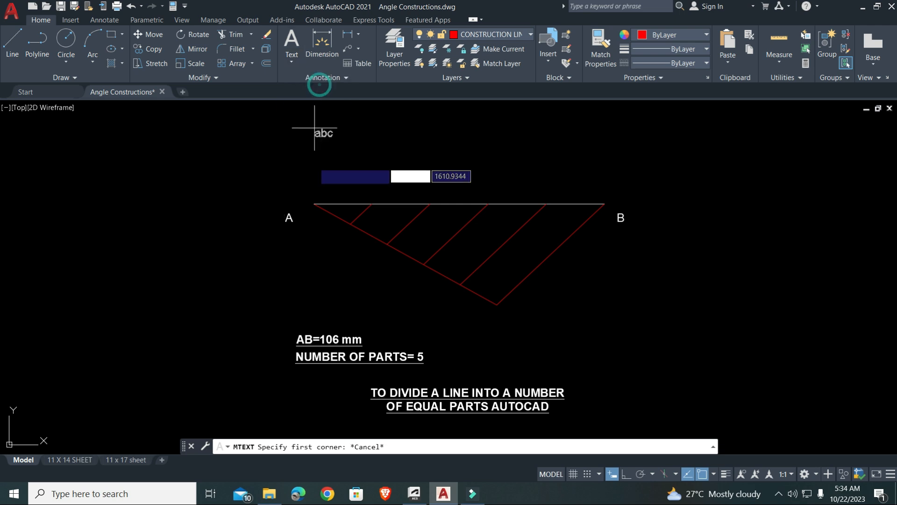
left_click(332, 227)
left_click(353, 248)
type("1")
left_click(358, 265)
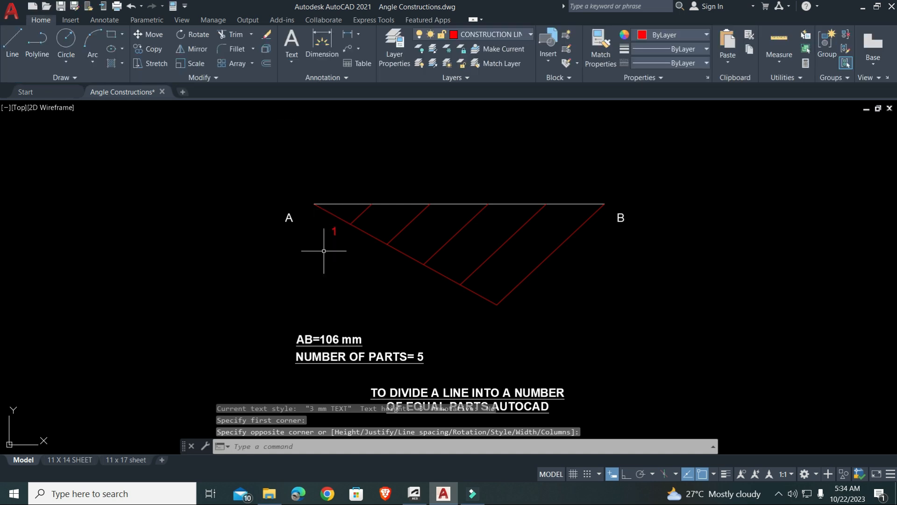
Step: Copy the "1" label beside each of the other three division points and the free end of the sloping chain
left_click(336, 231)
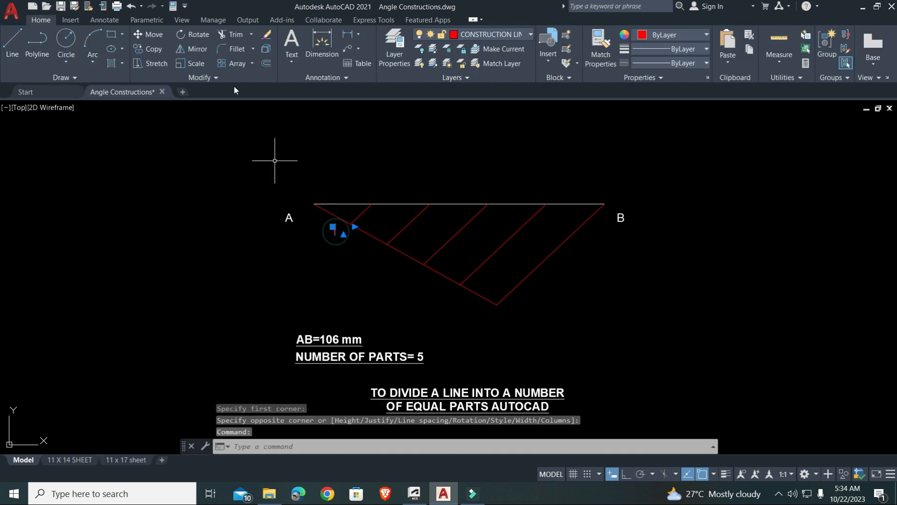
left_click(149, 49)
left_click(169, 216)
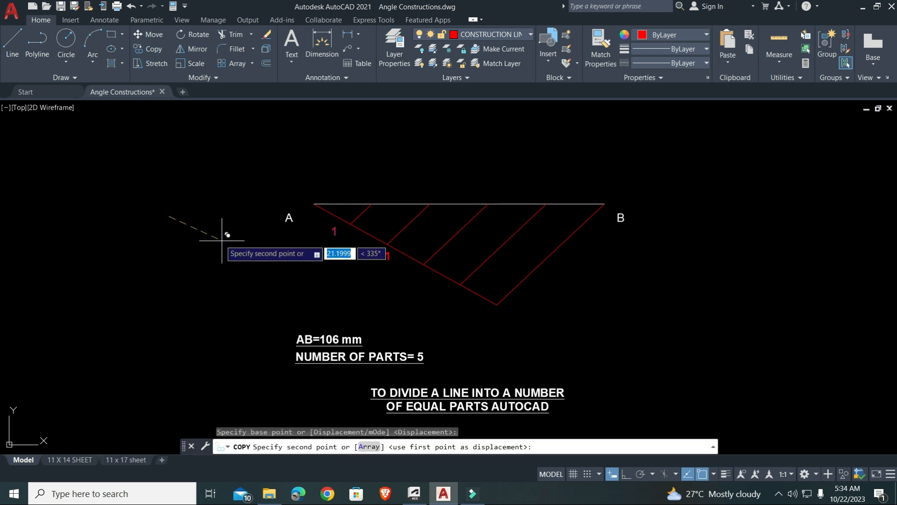
left_click(212, 239)
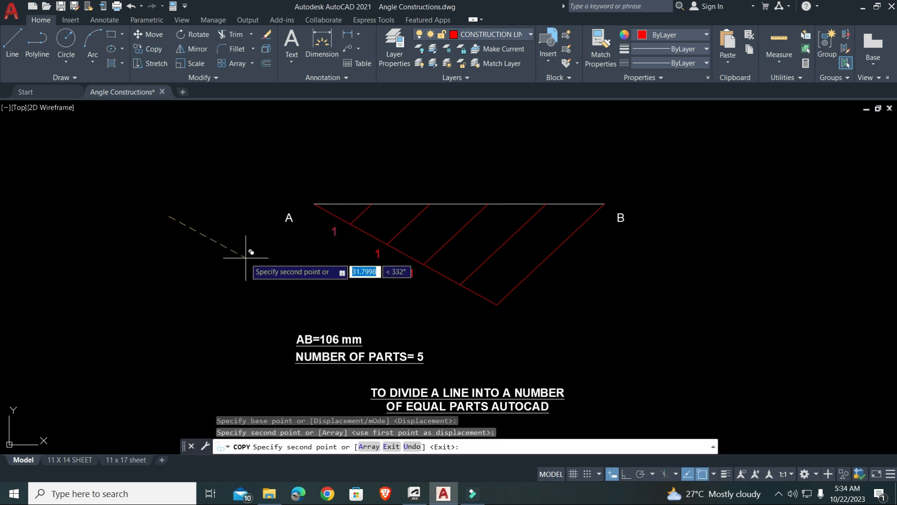
left_click(247, 258)
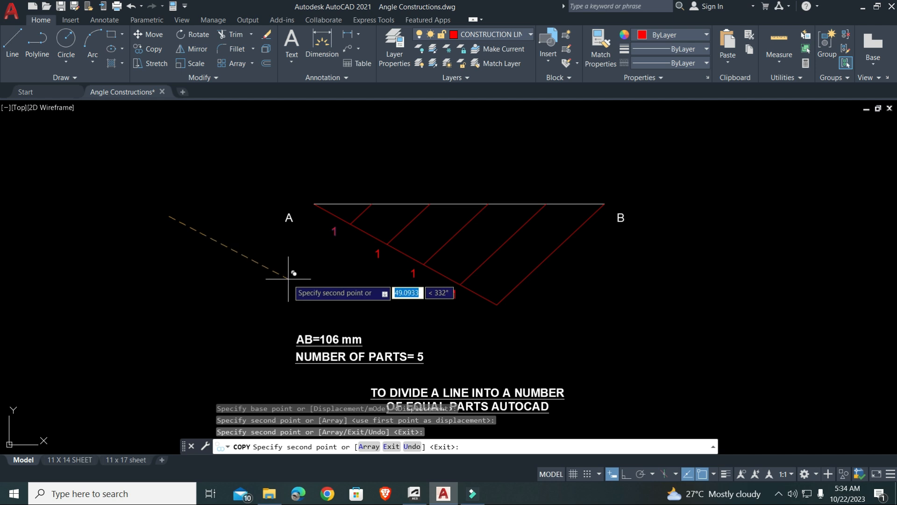
left_click(288, 277)
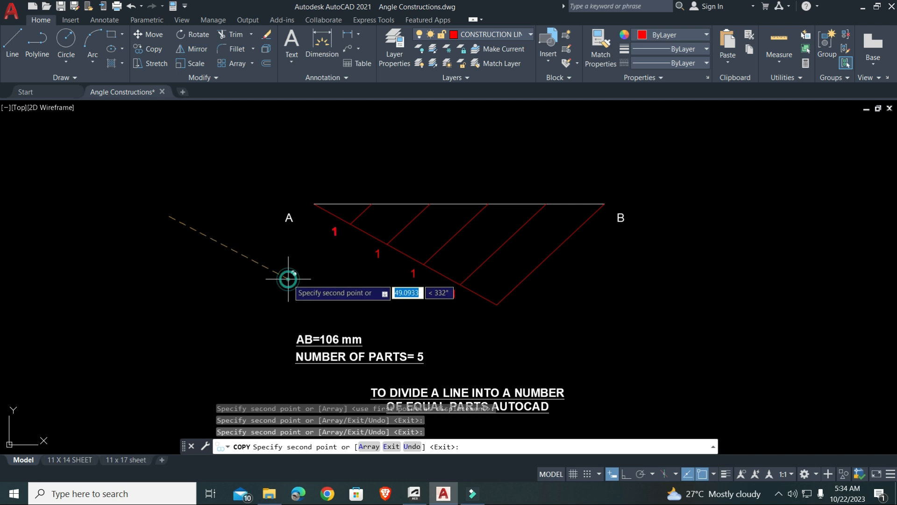
left_click(329, 301)
key("Escape")
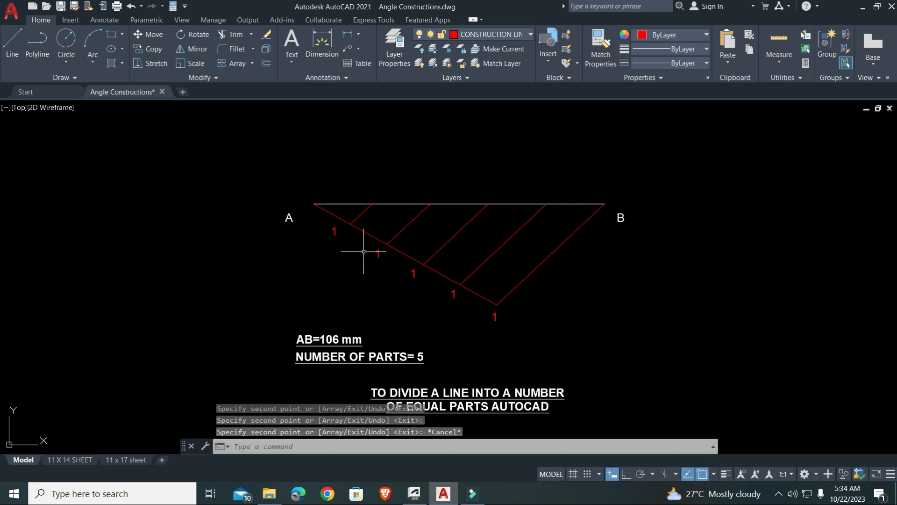
left_click(377, 252)
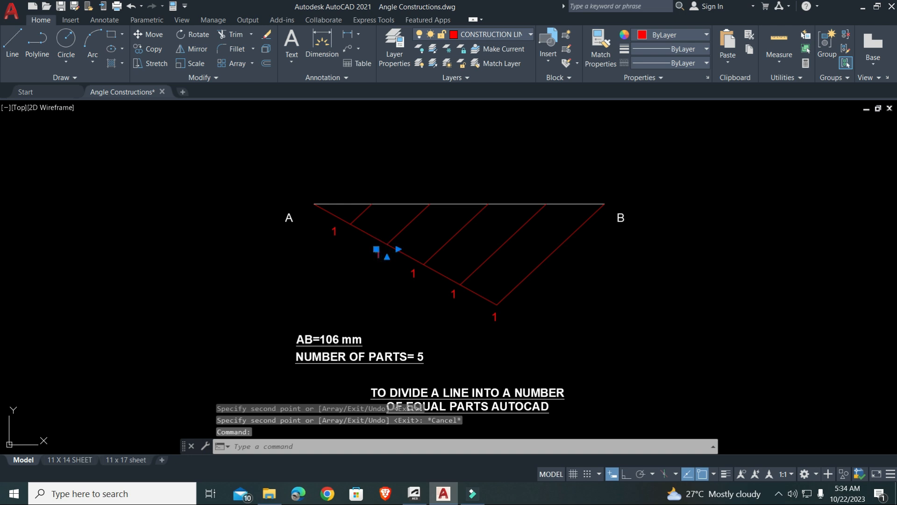
double_click(386, 256)
left_click(362, 255)
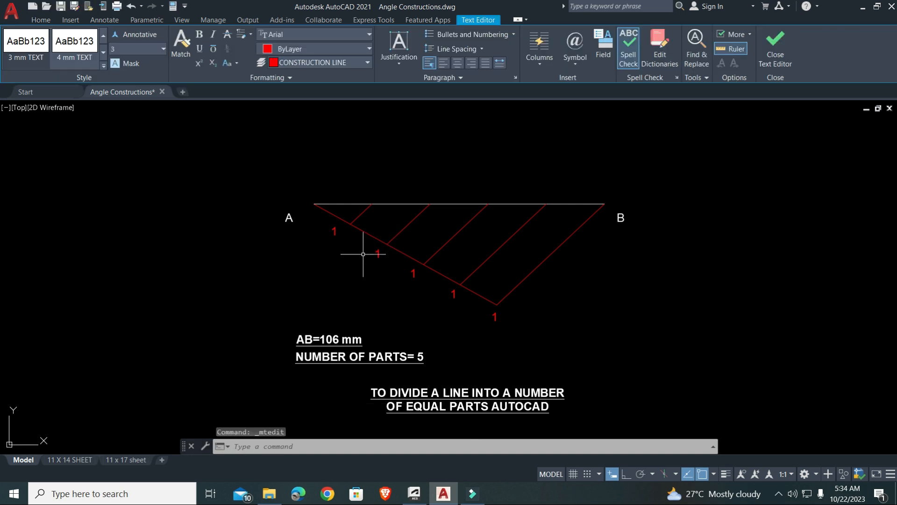
type("2")
left_click(363, 255)
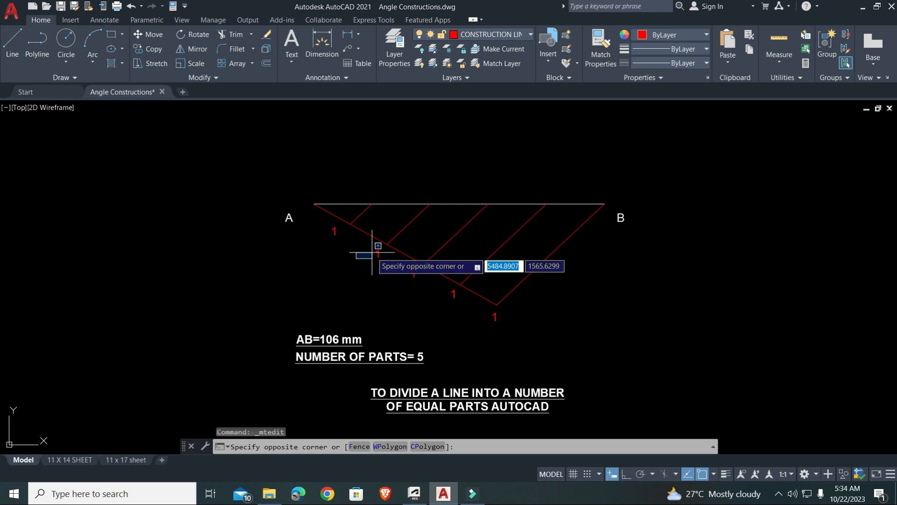
key("Escape")
Step: Change the second label along the sloping chain to 2 and the third label to 3
double_click(377, 252)
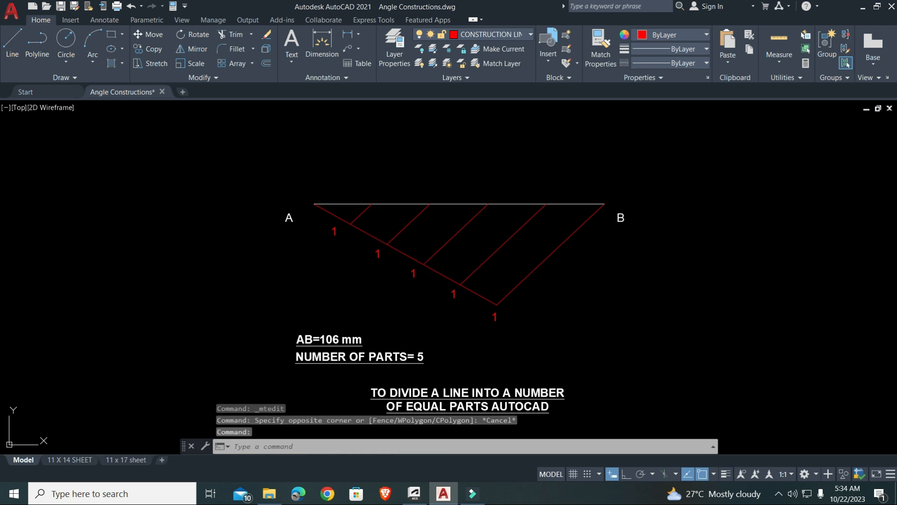
type("2")
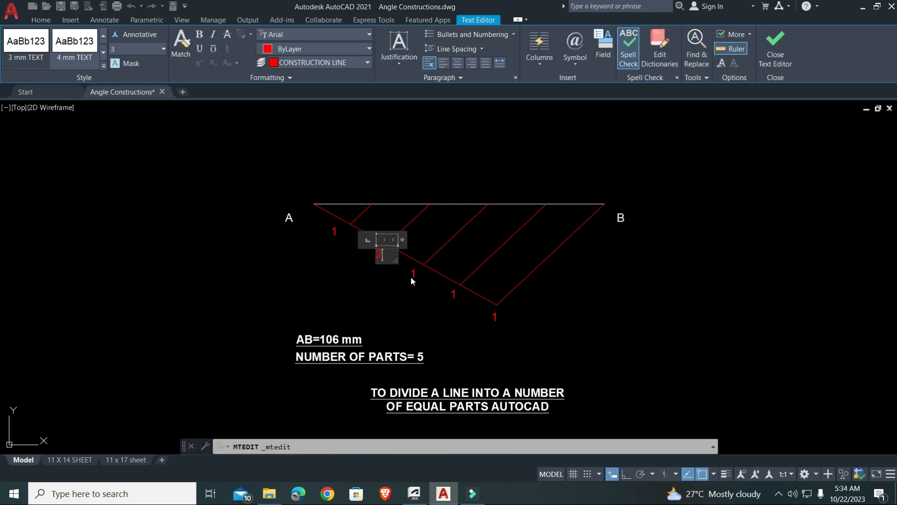
left_click(411, 277)
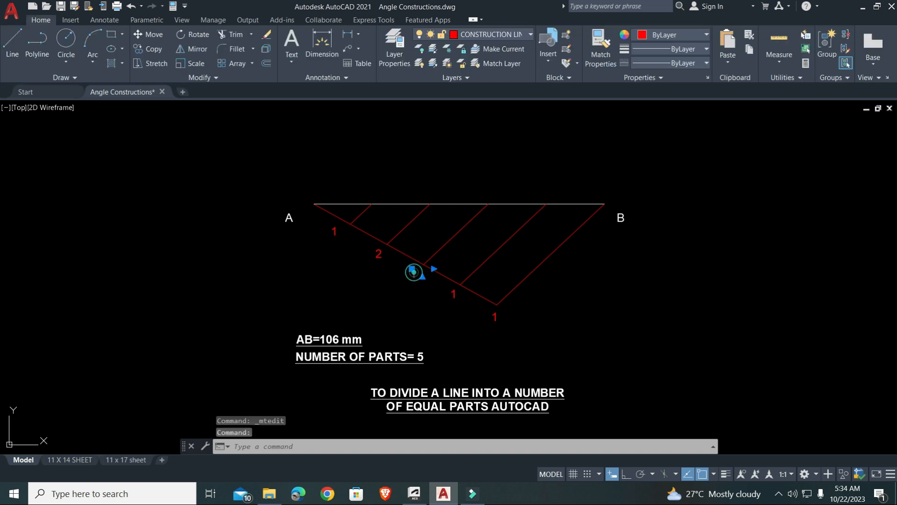
double_click(413, 273)
type("3")
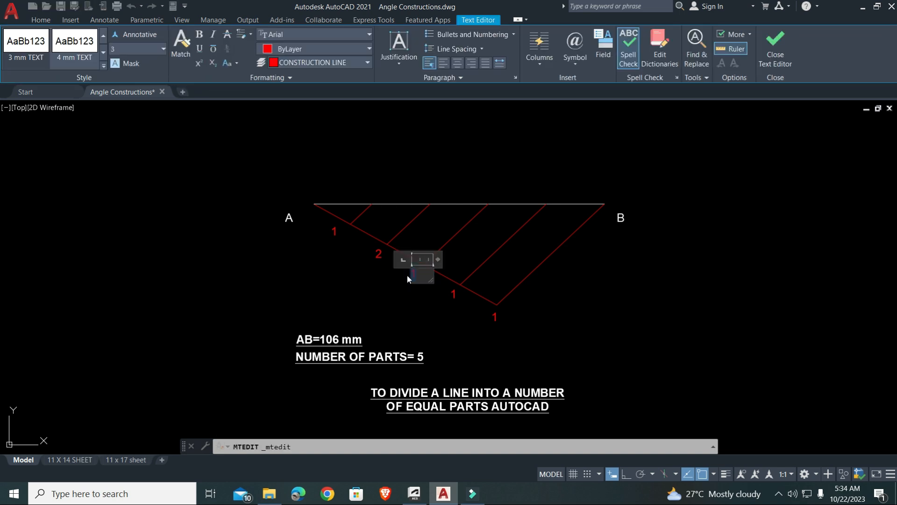
left_click(426, 299)
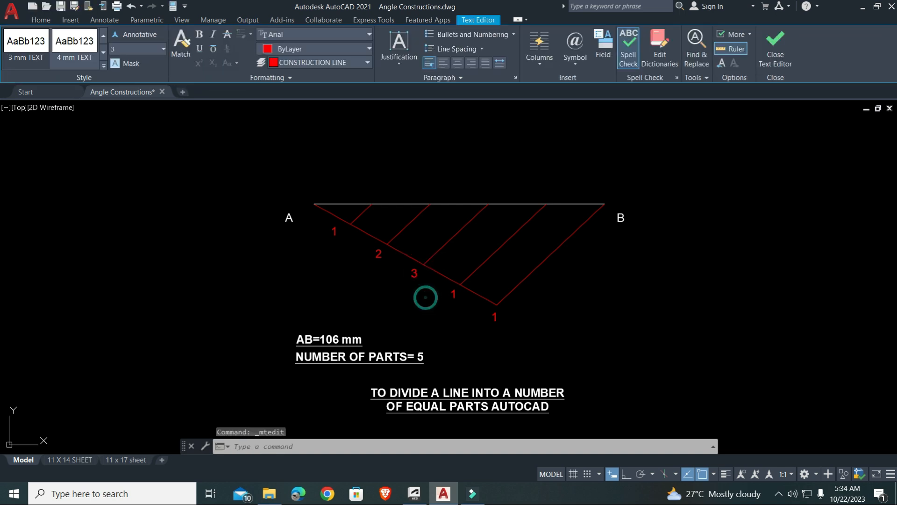
Step: Change the fourth label along the sloping chain to 4 and the label at its free end to 5
double_click(453, 293)
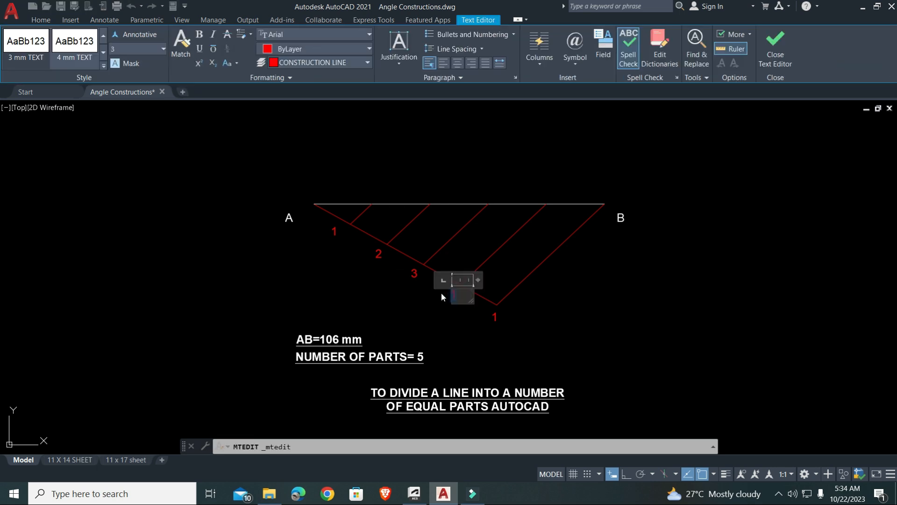
left_click(494, 316)
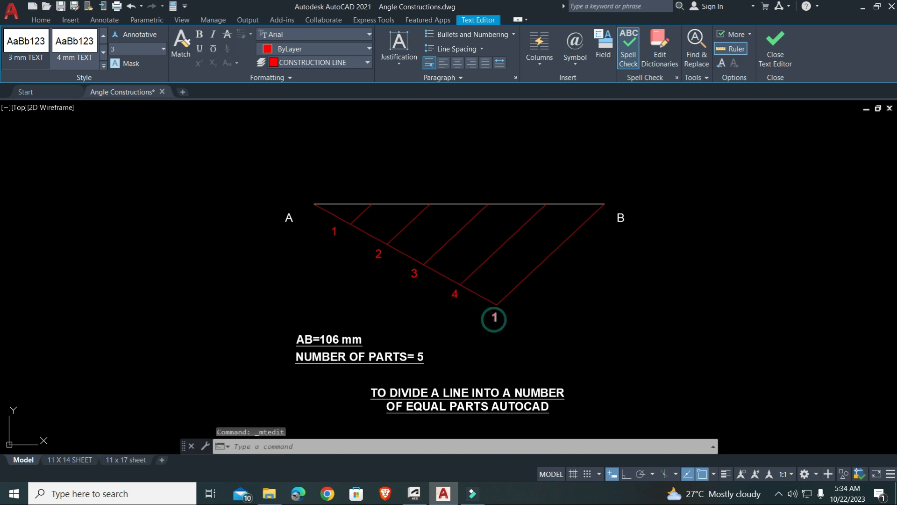
double_click(495, 315)
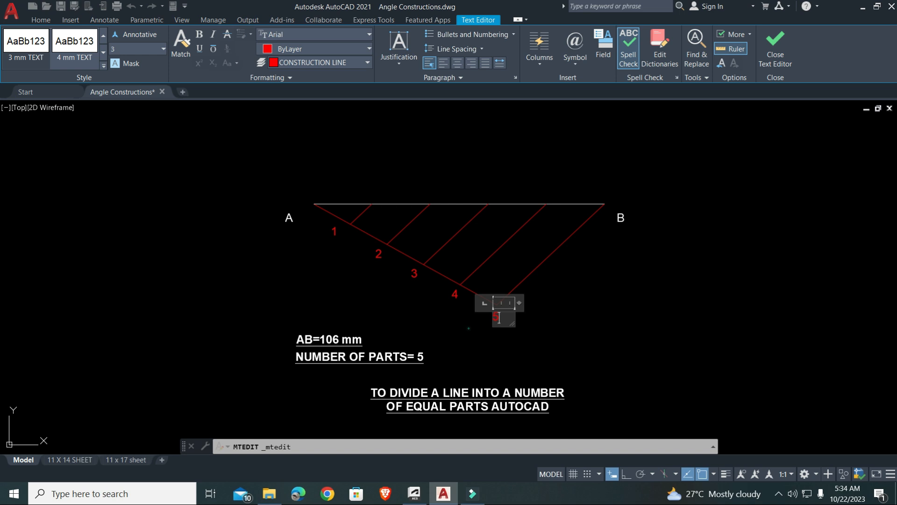
left_click(471, 316)
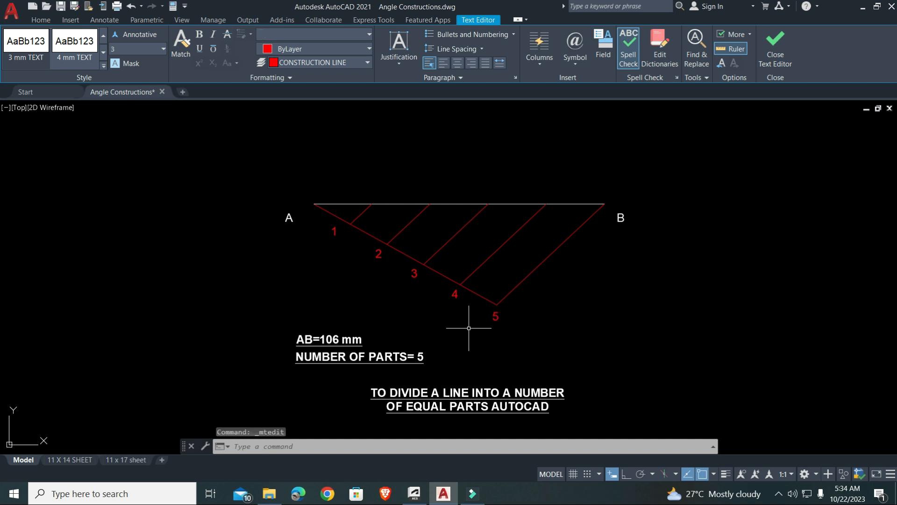
Step: Move the five number labels along the sloping chain to a different layer
left_click(336, 230)
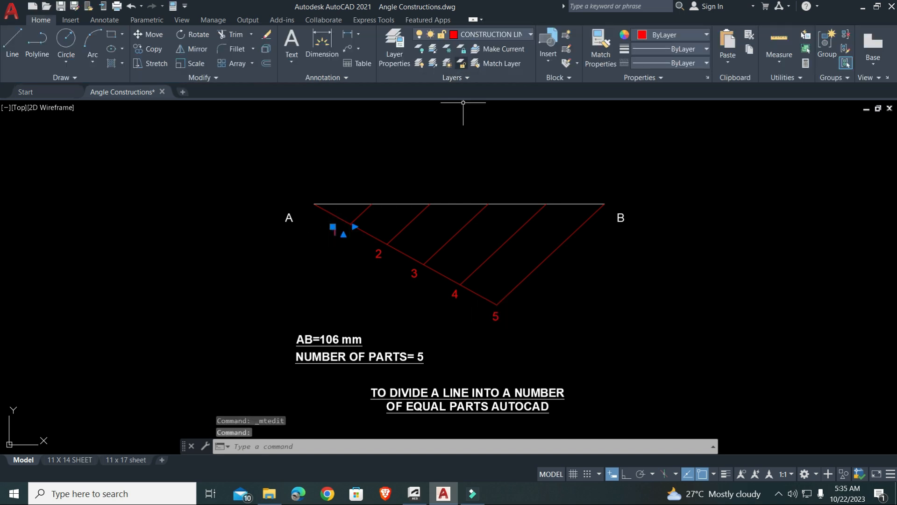
left_click(380, 253)
left_click(414, 273)
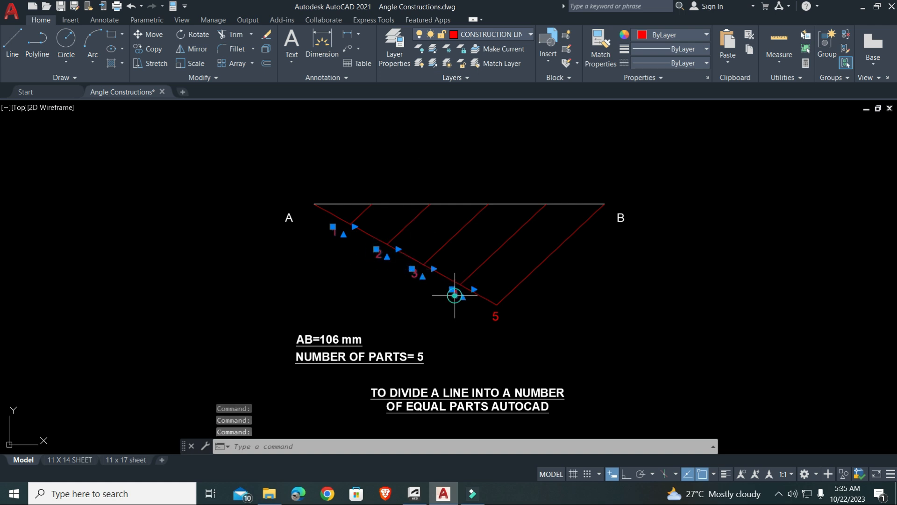
left_click(494, 314)
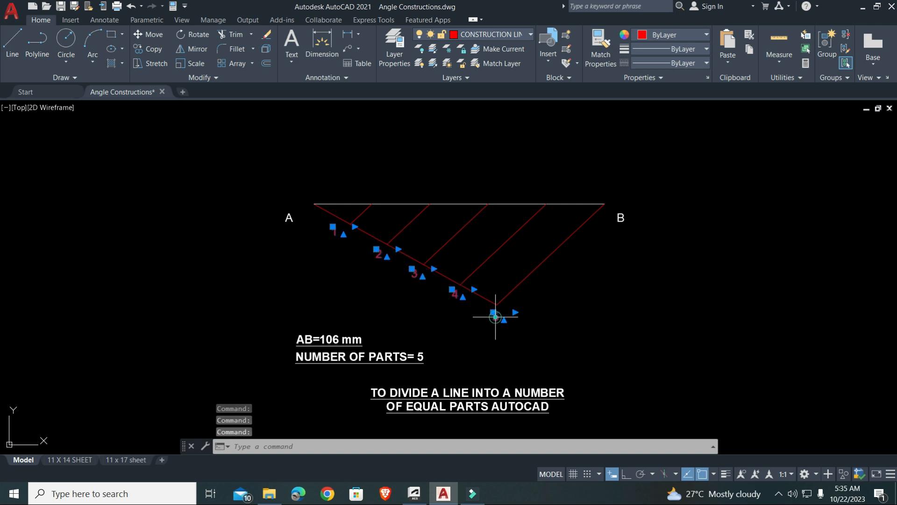
left_click(531, 36)
left_click(474, 160)
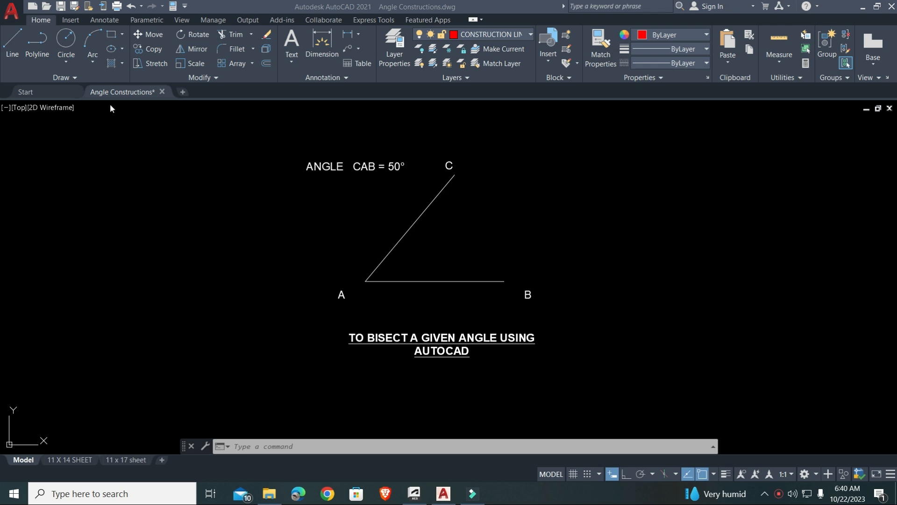
Step: Draw a construction circle centred on vertex A of angle CAB with a radius of about 17.87, crossing both arms
left_click(65, 62)
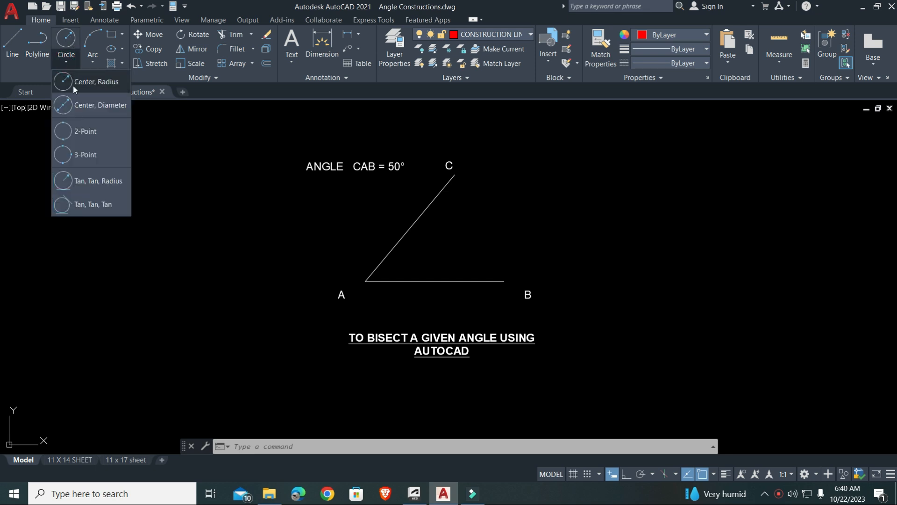
left_click(73, 85)
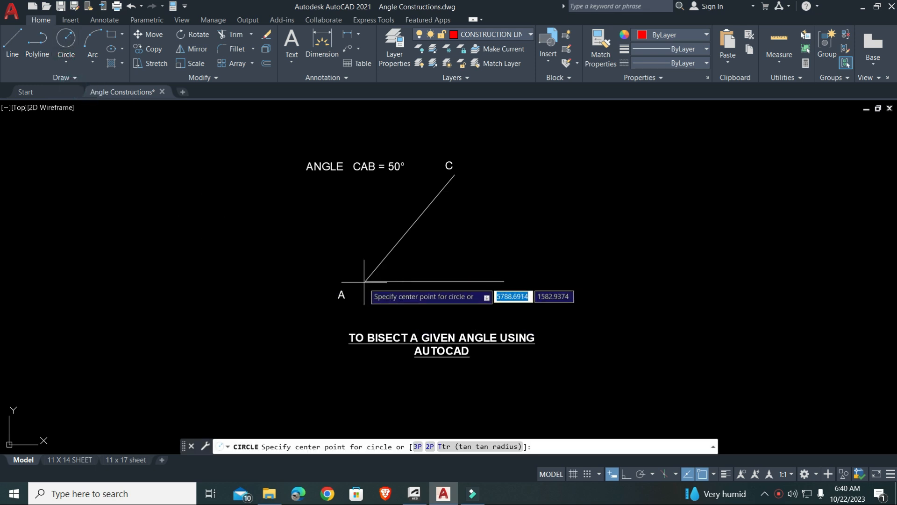
left_click(364, 281)
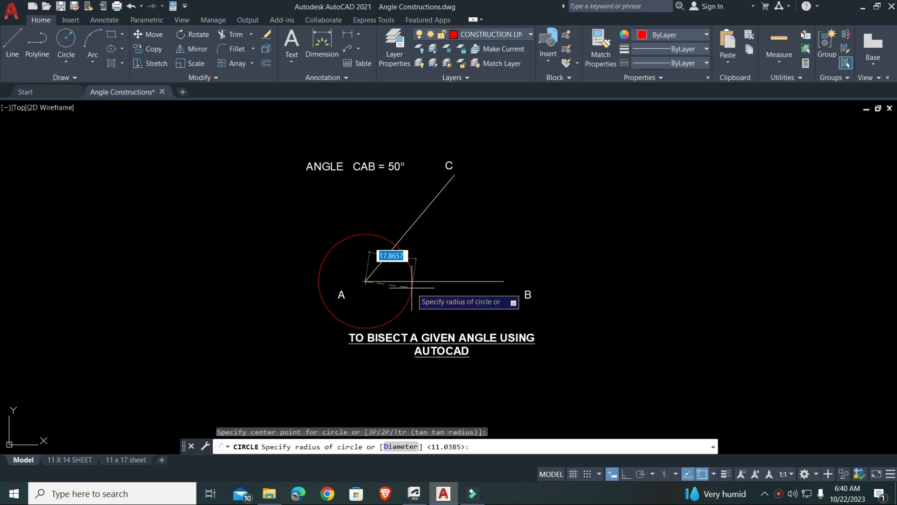
left_click(412, 287)
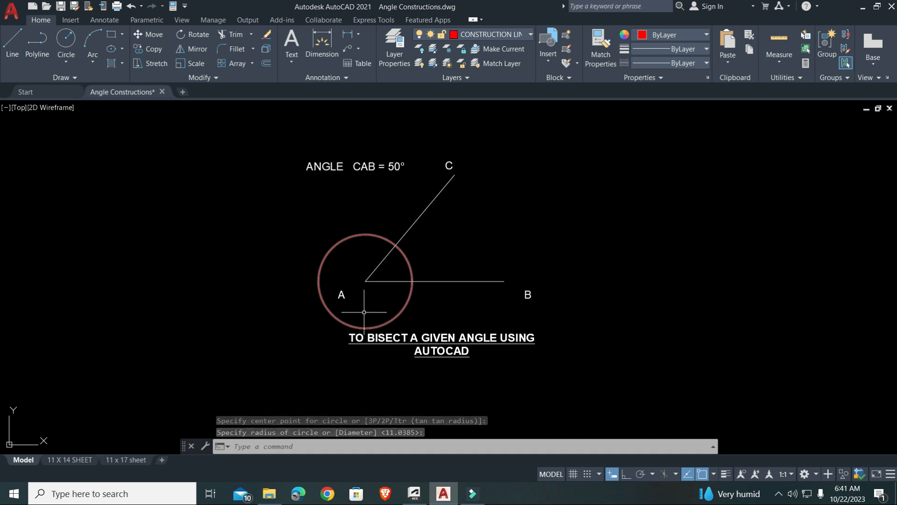
Step: Break the circle centred on A, keeping only the arc that crosses arms AC and AB
left_click(211, 76)
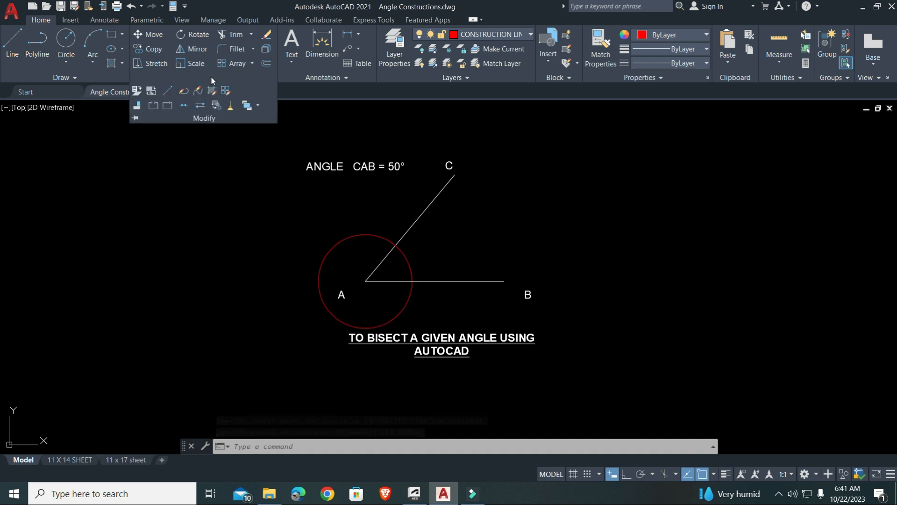
left_click(153, 107)
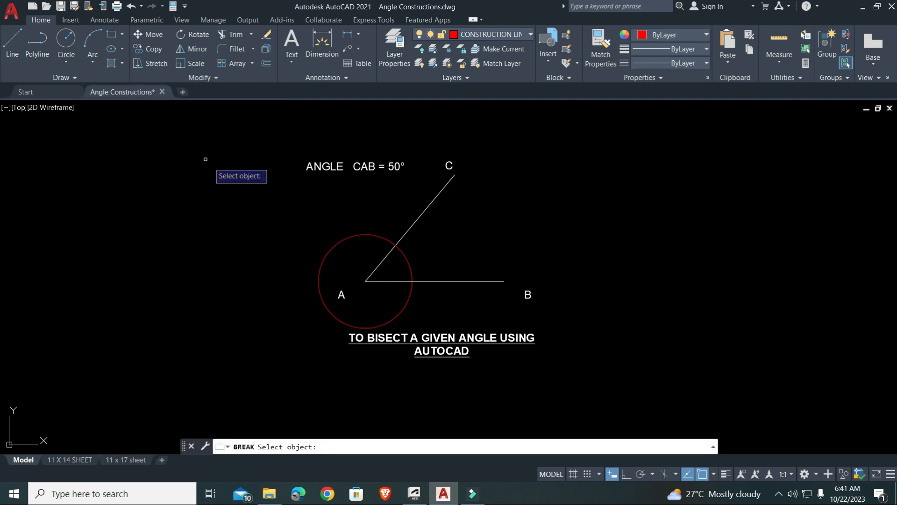
left_click(379, 236)
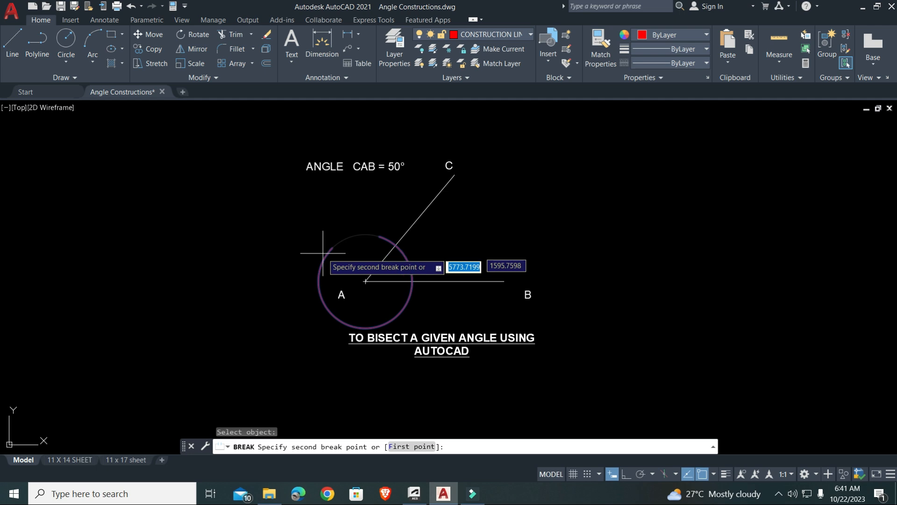
left_click(431, 302)
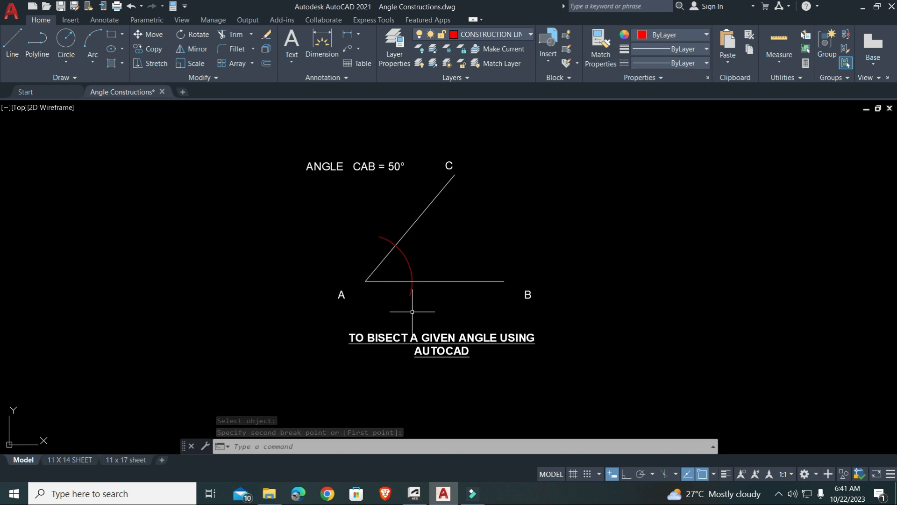
Step: Draw a circle of about 35.03 radius centred where the arc crosses arm AB
left_click(66, 41)
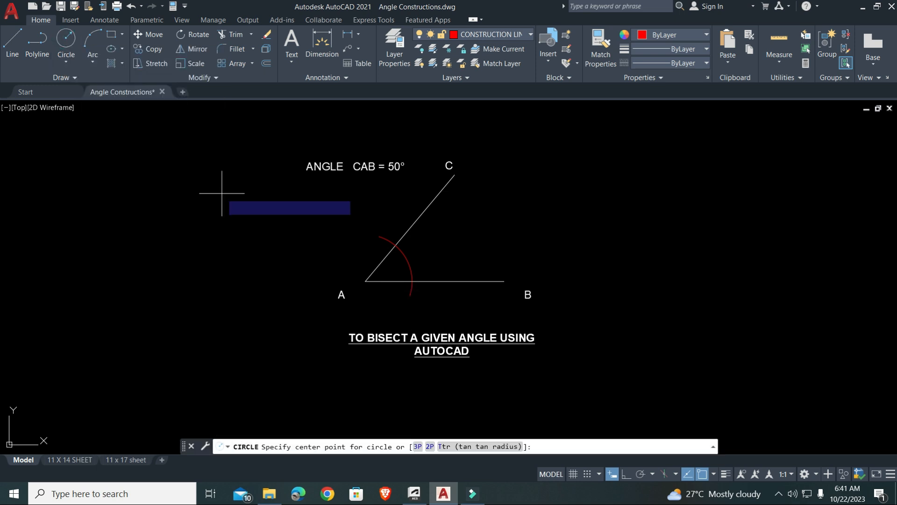
left_click(411, 280)
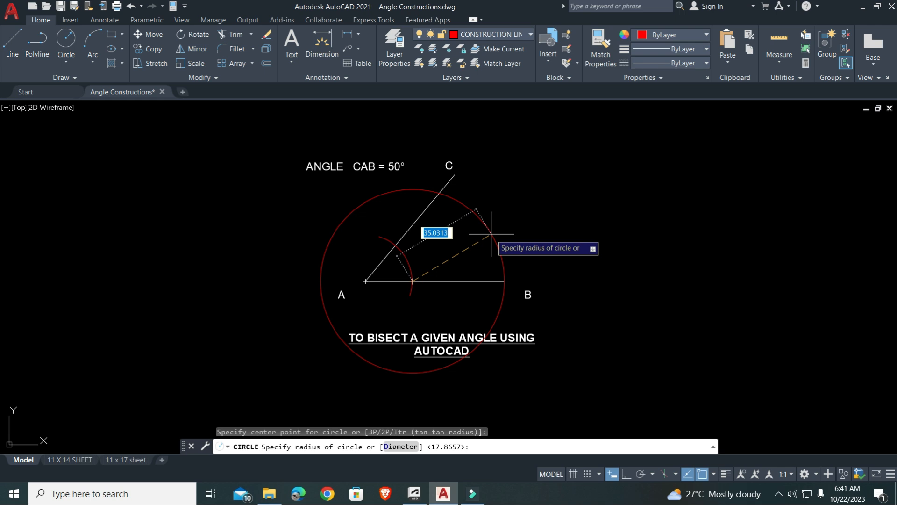
left_click(491, 234)
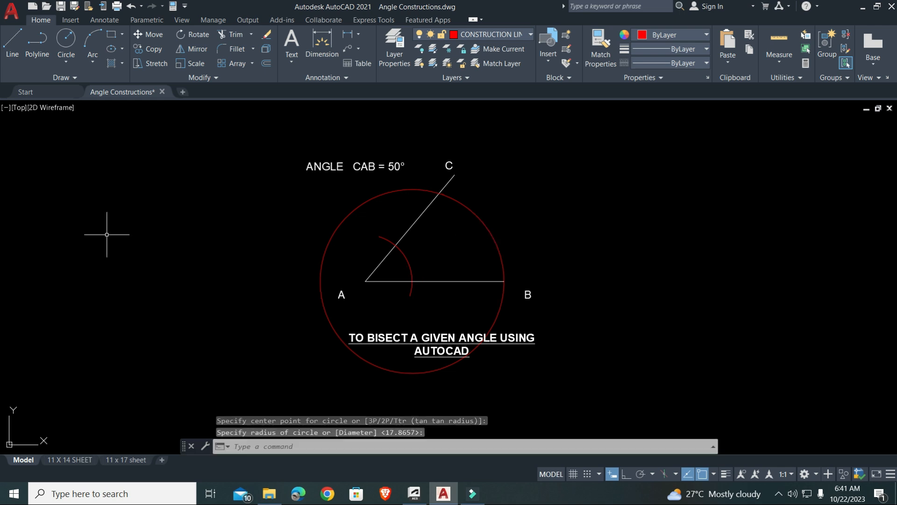
Step: Copy the large circle from its centre to the point where the arc crosses arm AC
left_click(488, 227)
left_click(137, 49)
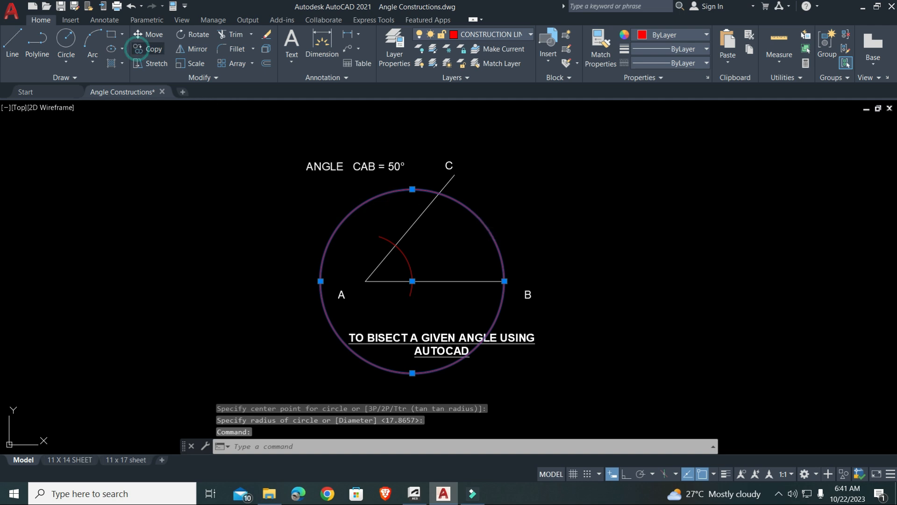
left_click(411, 281)
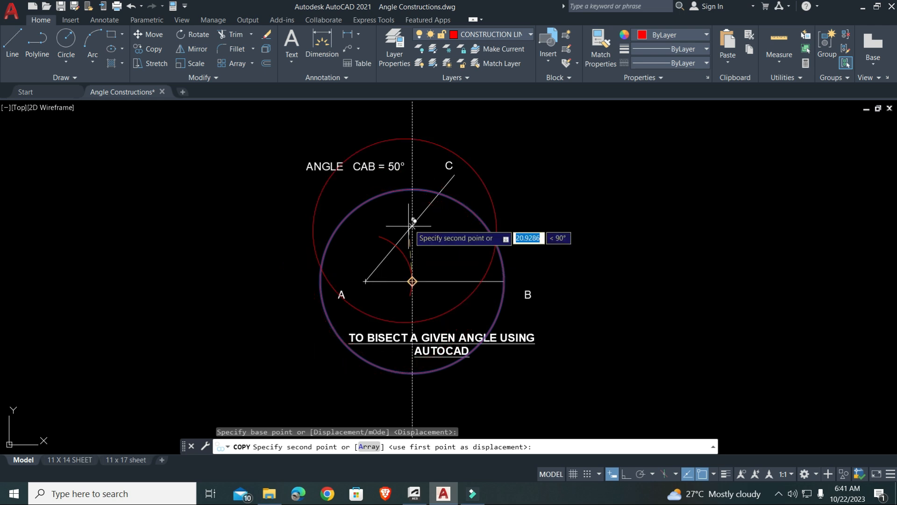
left_click(396, 245)
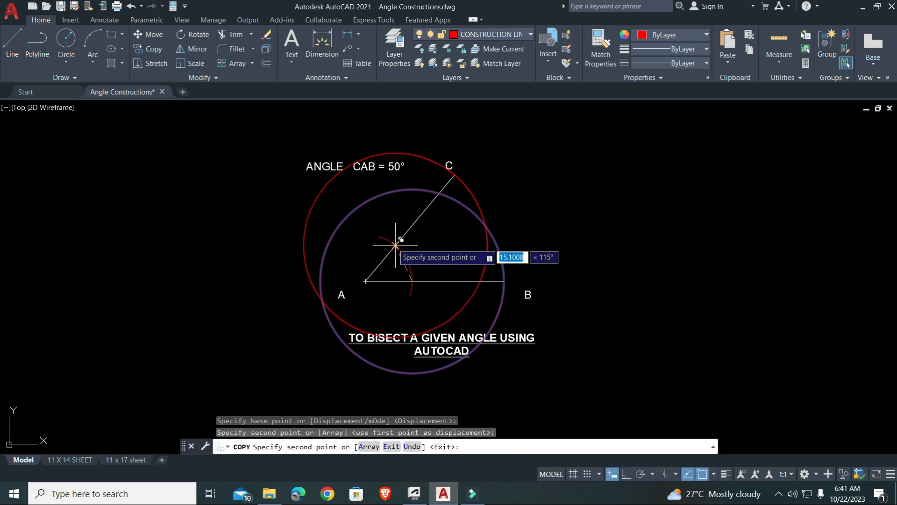
key("Escape")
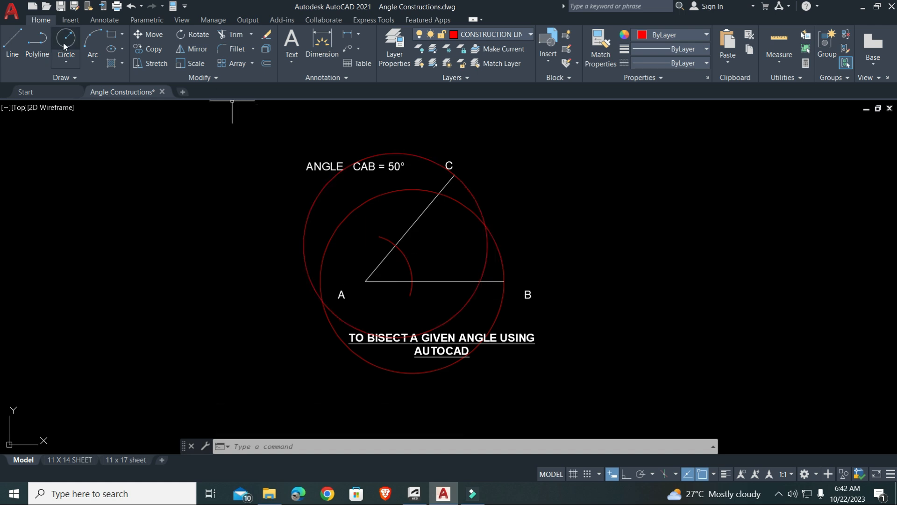
Step: Draw the bisector line from A to the intersection of the two large circles inside angle CAB
left_click(12, 42)
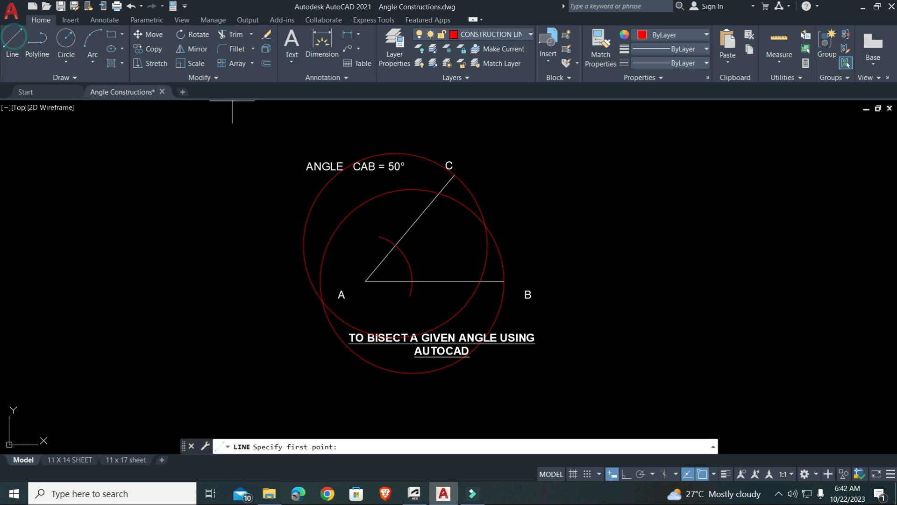
left_click(365, 281)
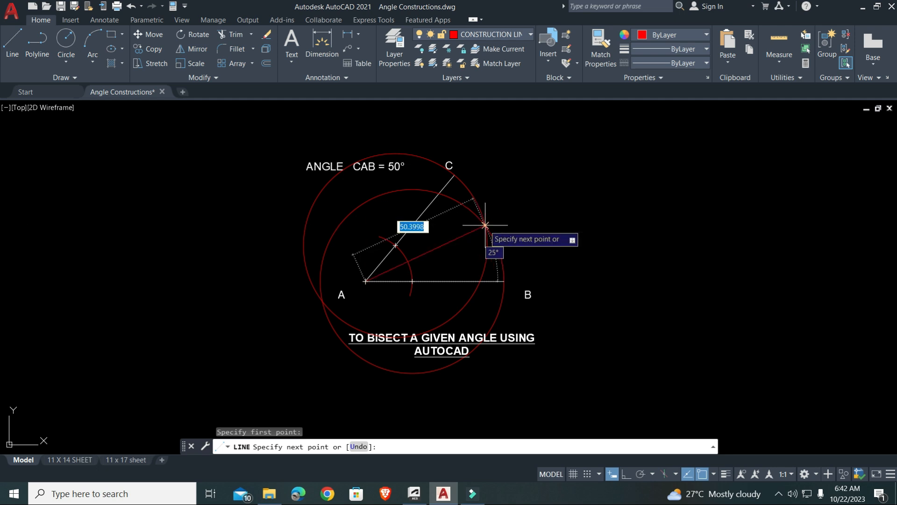
left_click(485, 226)
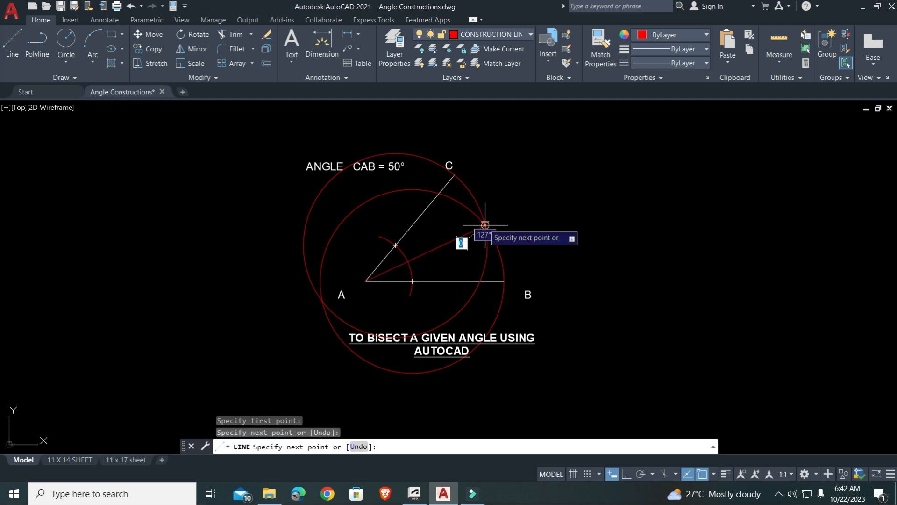
key("Return")
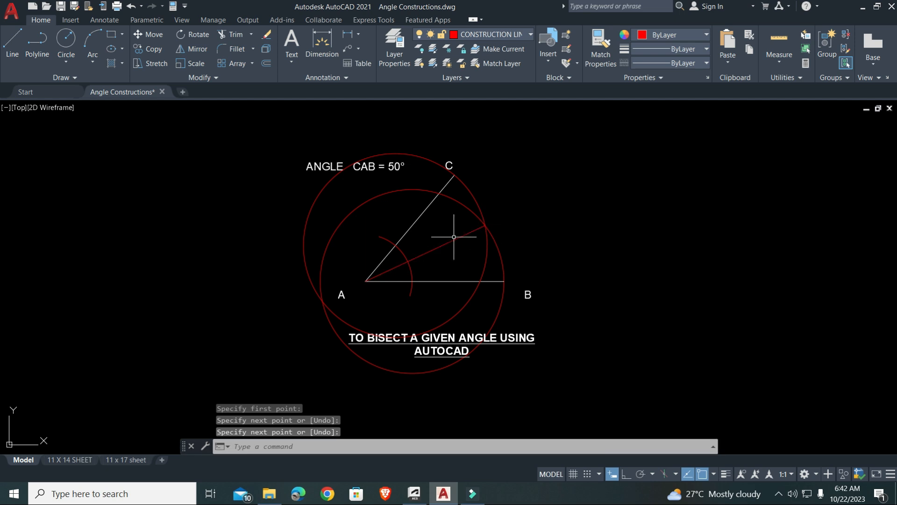
Step: Lengthen the bisector by about 15.17 beyond the intersection of the two circles
left_click(454, 240)
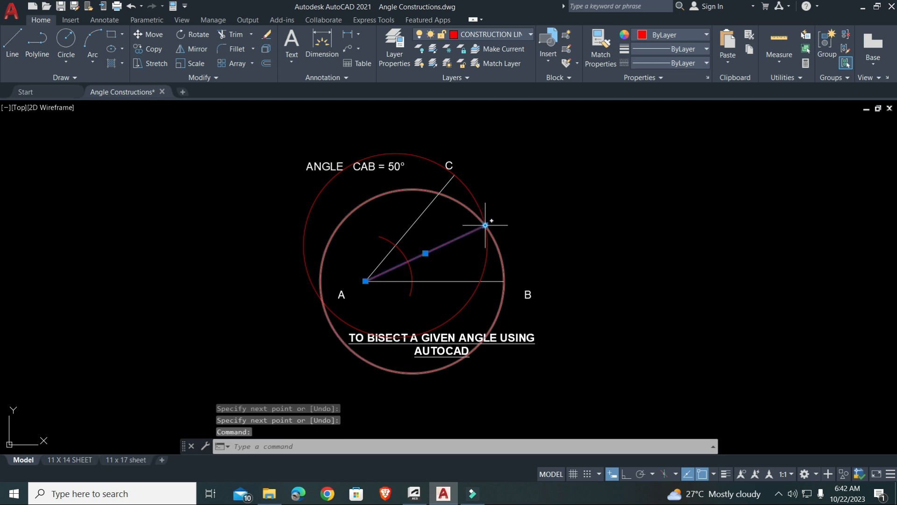
mouse_move(485, 226)
left_click(524, 254)
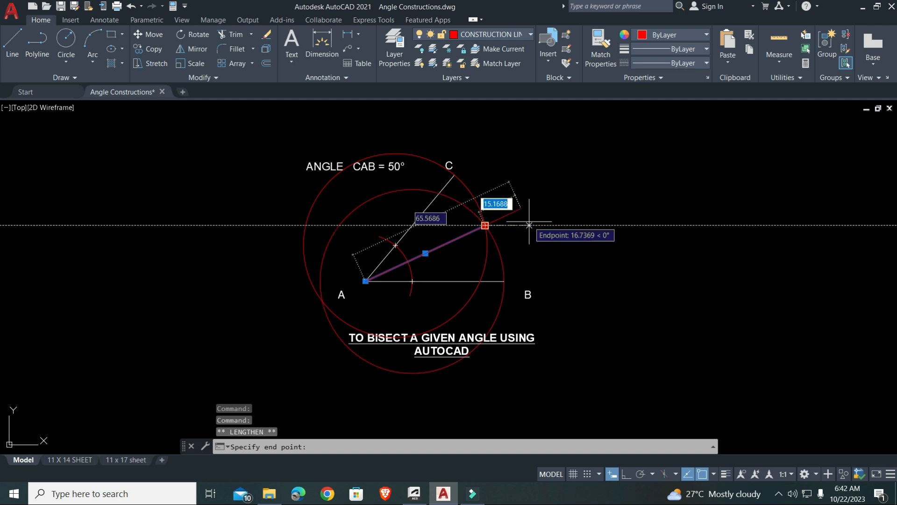
key("Escape")
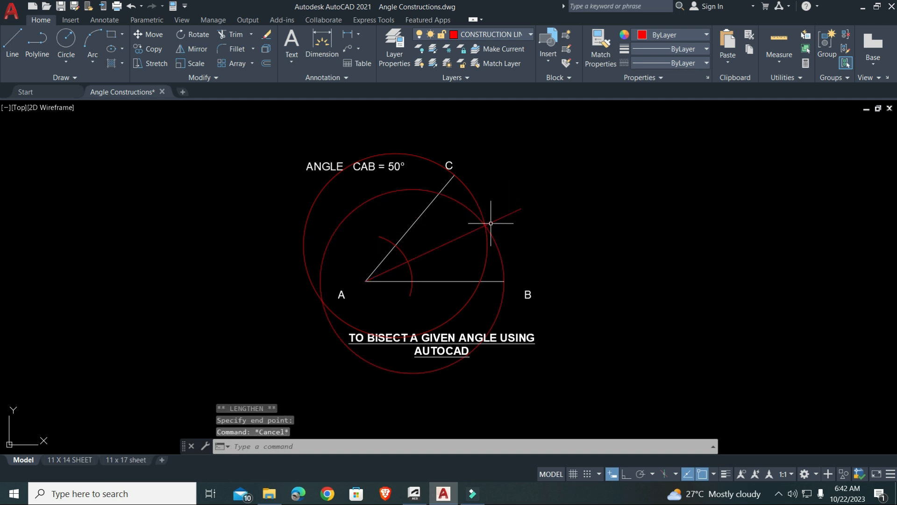
Step: Break the large circle centred on arm AC, keeping only a short arc across the bisector
left_click(211, 77)
left_click(152, 106)
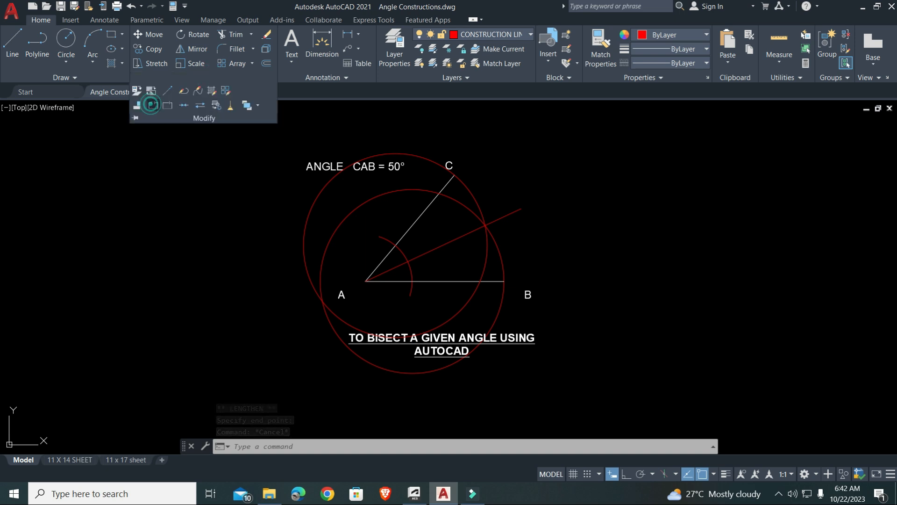
left_click(476, 200)
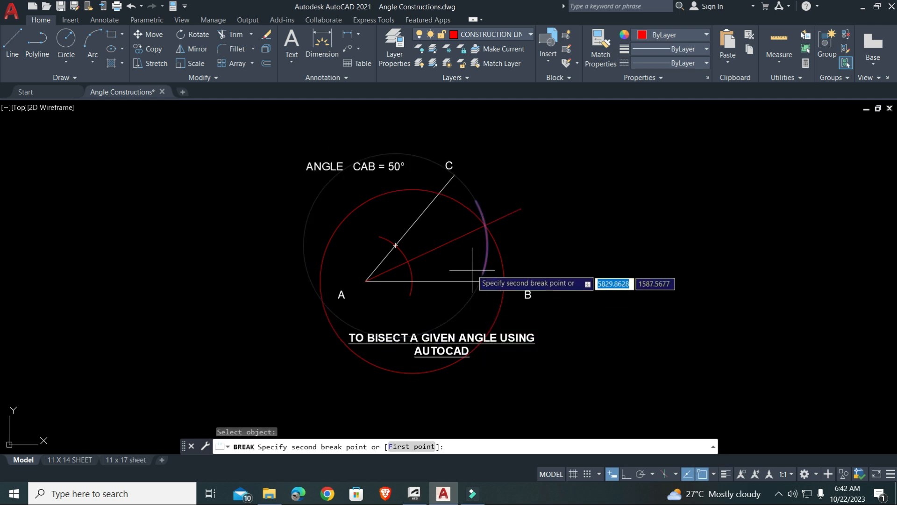
left_click(491, 257)
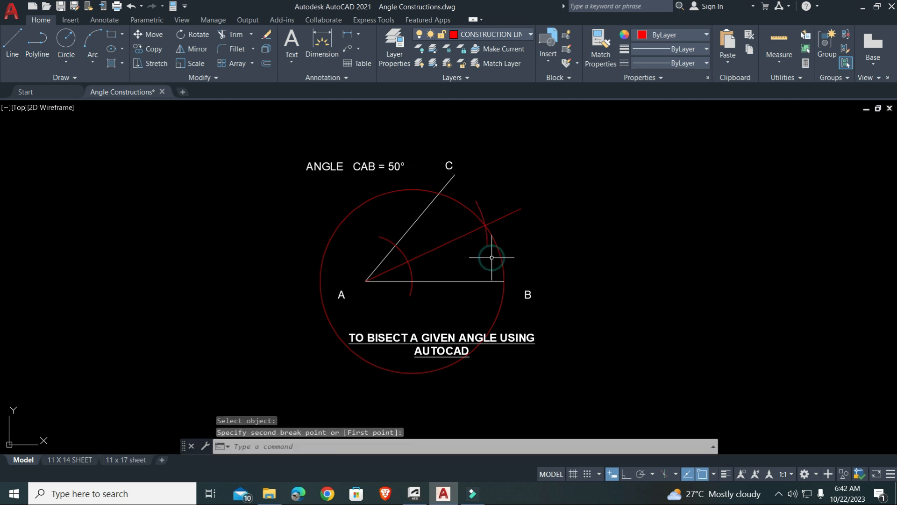
Step: Break the large circle centred on arm AB, keeping only a short arc across the bisector
left_click(196, 77)
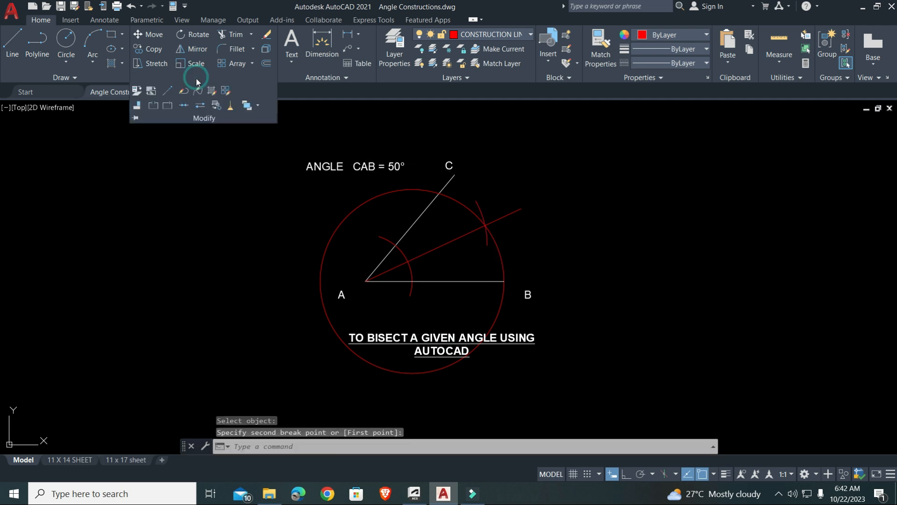
left_click(152, 107)
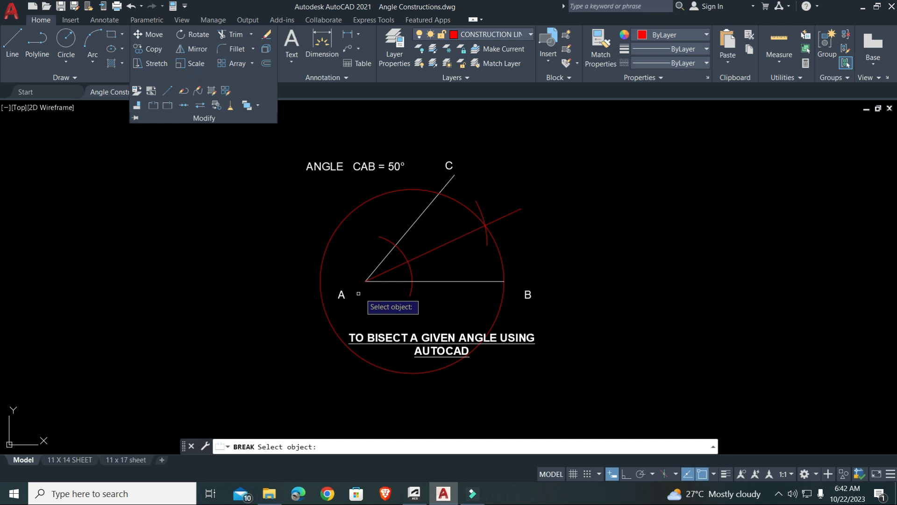
left_click(461, 203)
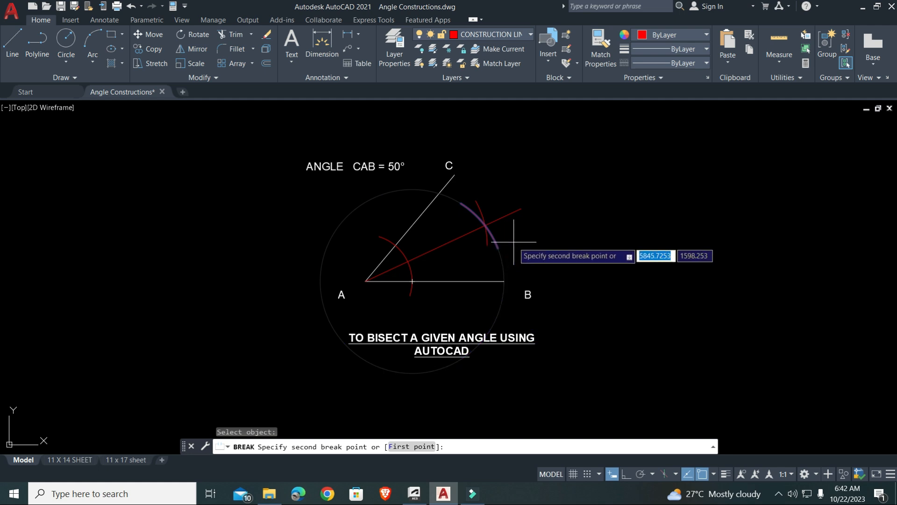
key("Escape")
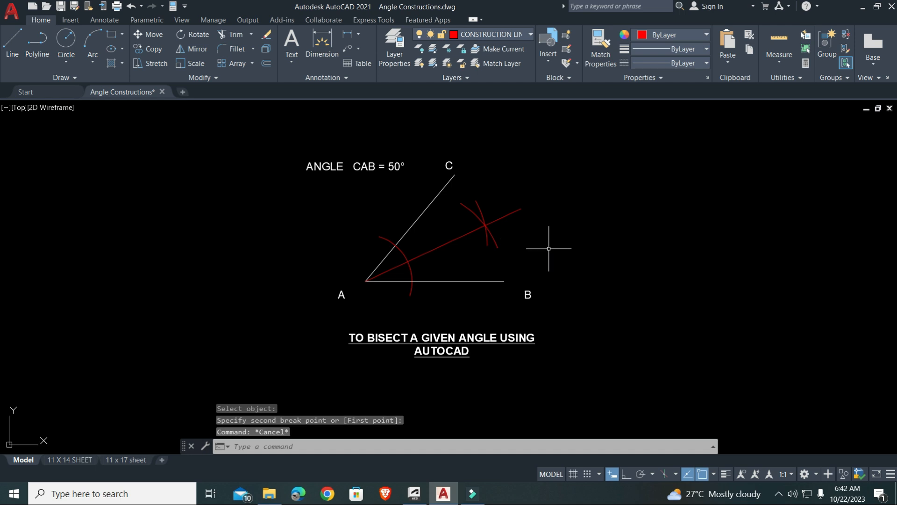
Step: Move the bisector line to the OUTLINE layer
left_click(516, 209)
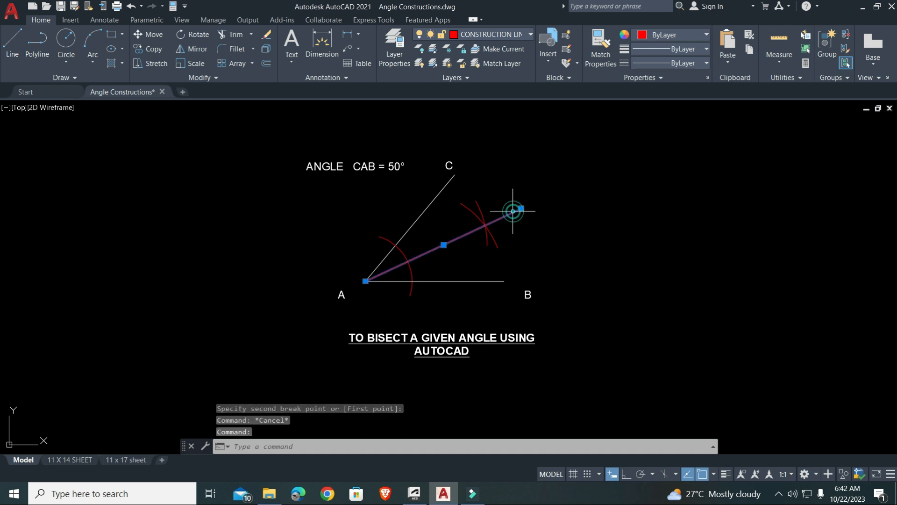
left_click(530, 35)
left_click(470, 174)
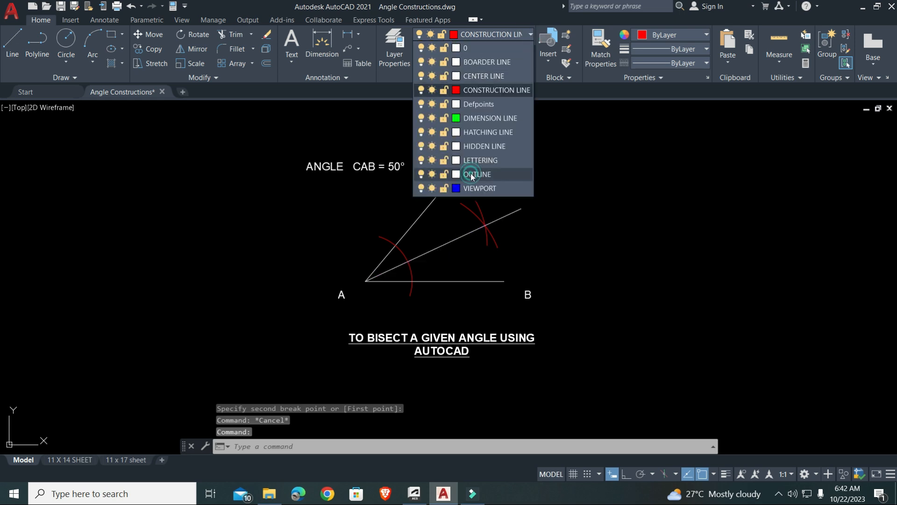
key("Escape")
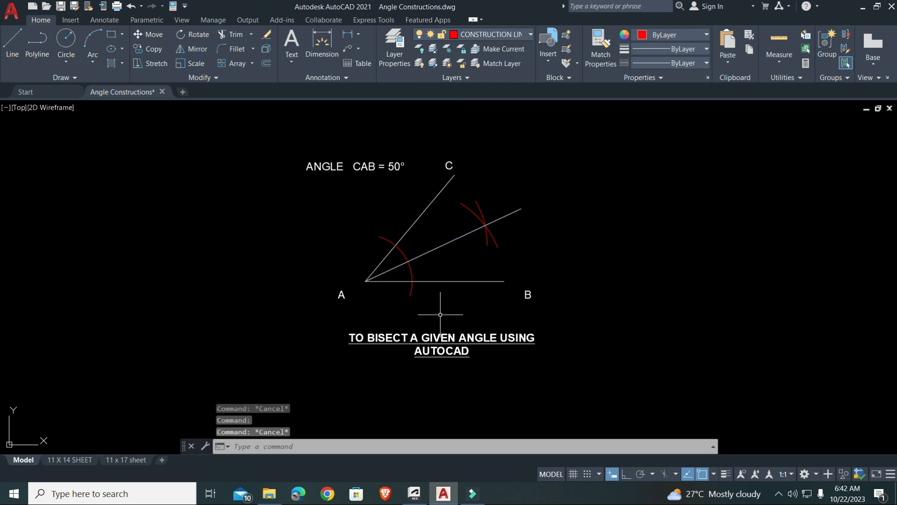
Step: Copy the label B to the outer end of the bisector
left_click(526, 296)
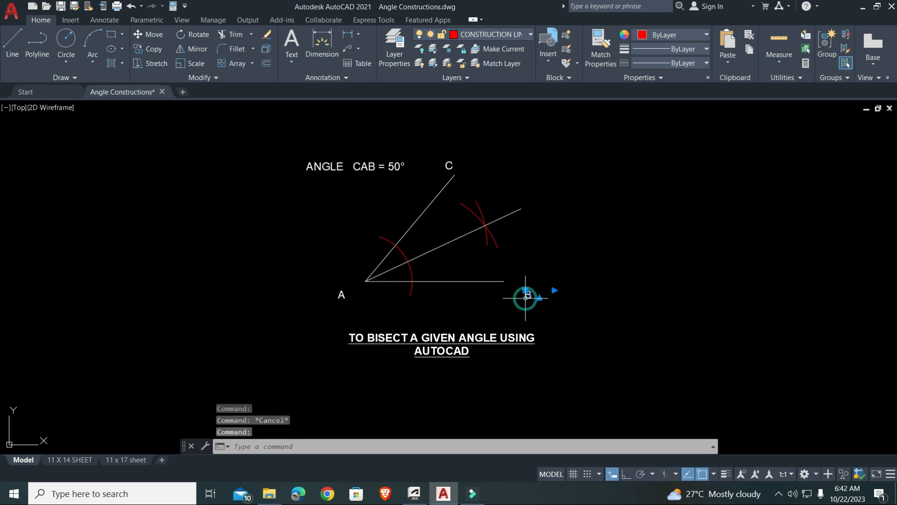
left_click(143, 49)
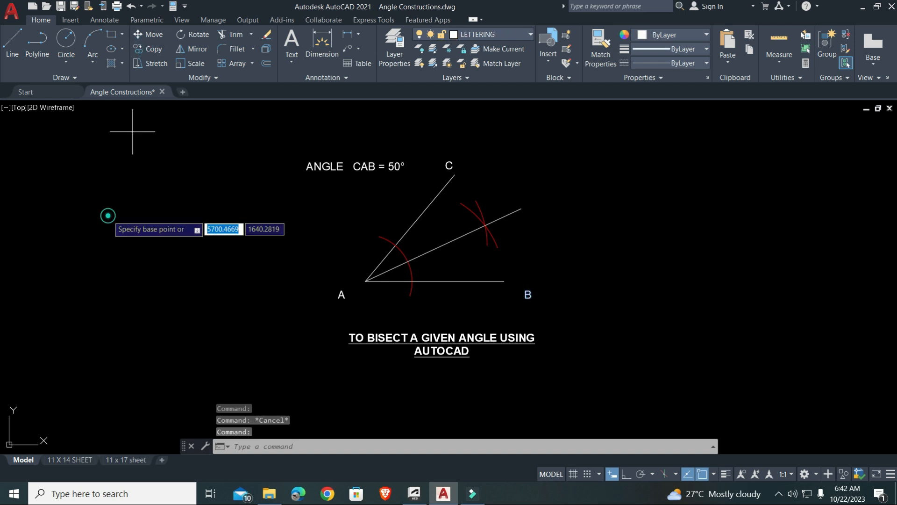
left_click(109, 215)
key("Escape")
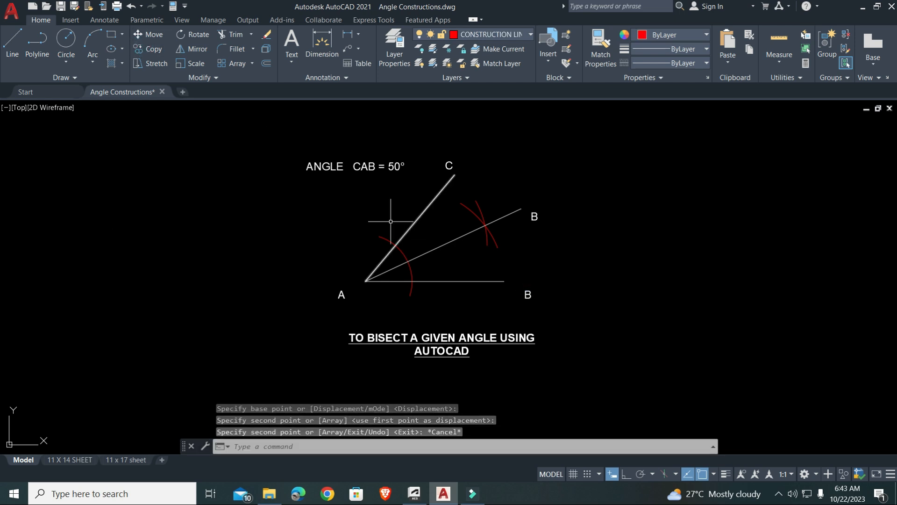
Step: Change the copied label at the end of the bisector to D
left_click(534, 216)
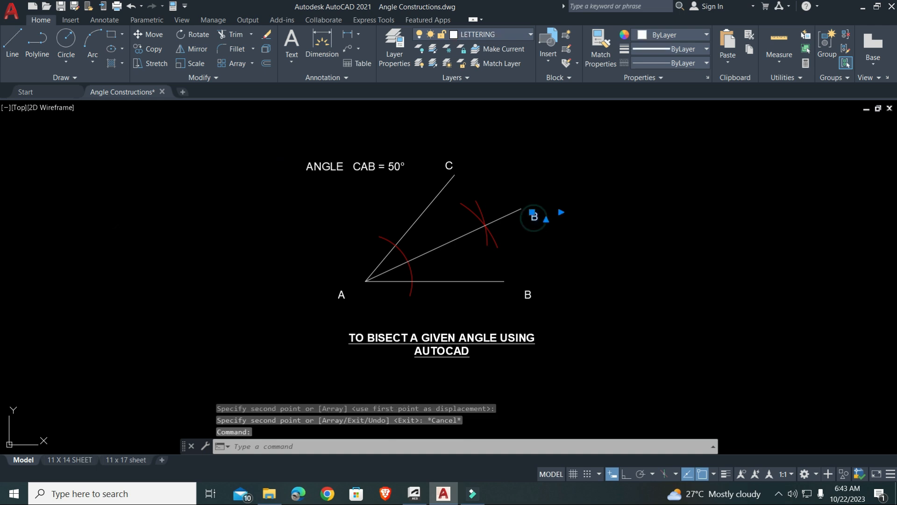
double_click(533, 217)
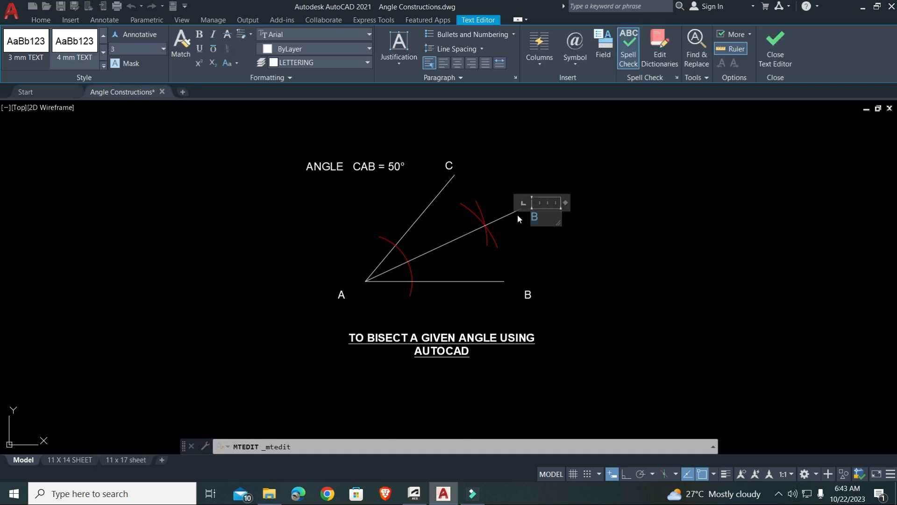
type("D")
left_click(533, 240)
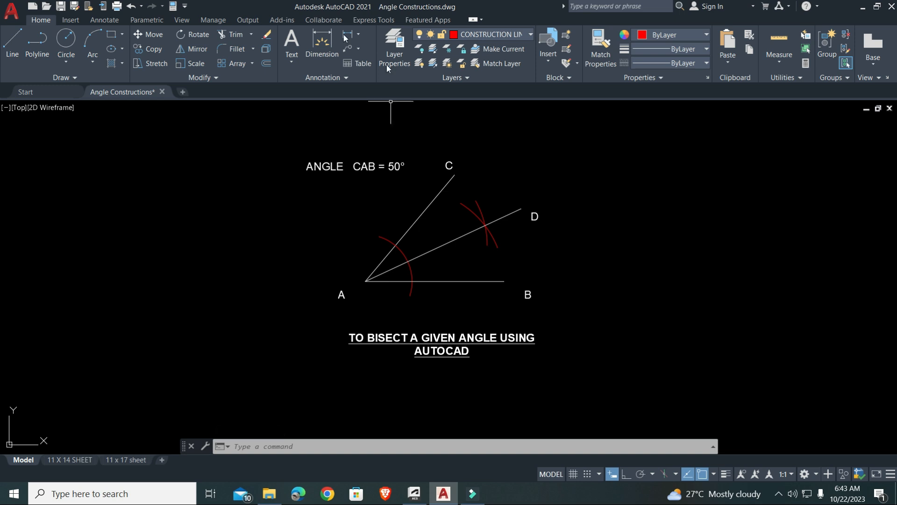
Step: Try an angular dimension between line AB and the bisector AD, and undo it
left_click(357, 35)
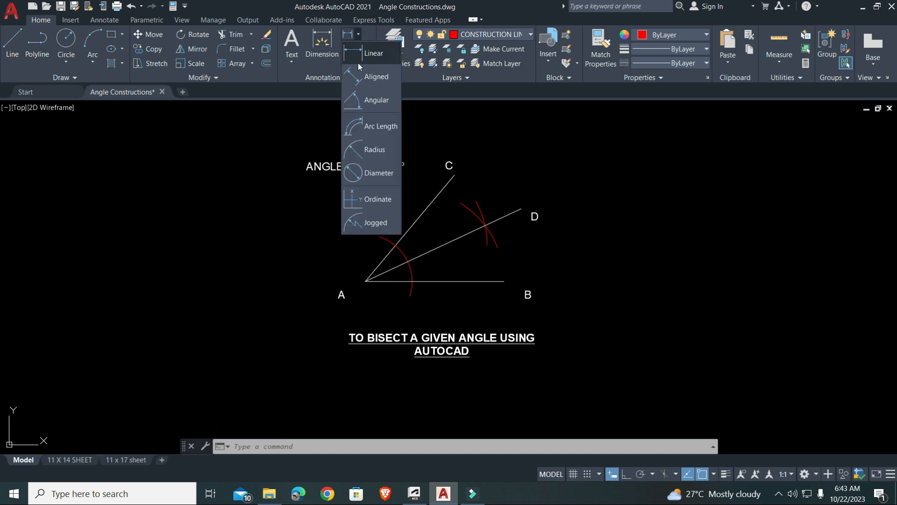
left_click(368, 100)
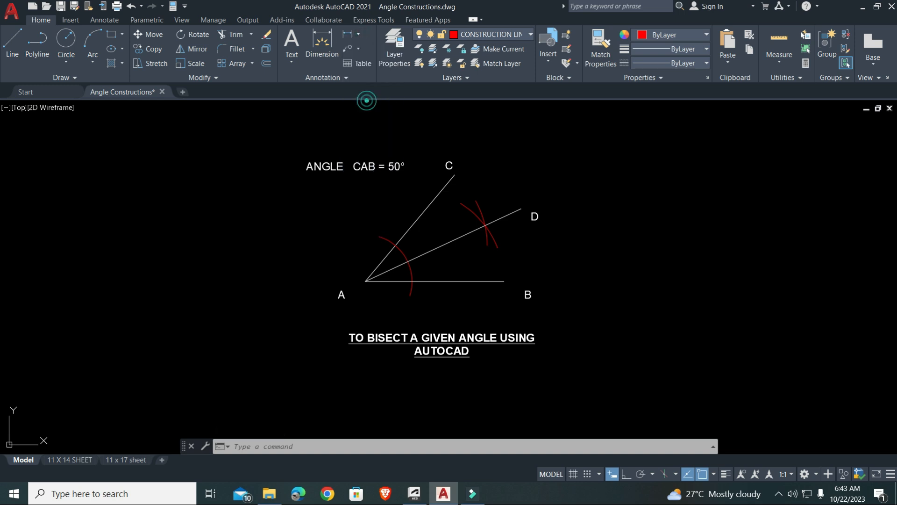
left_click(448, 281)
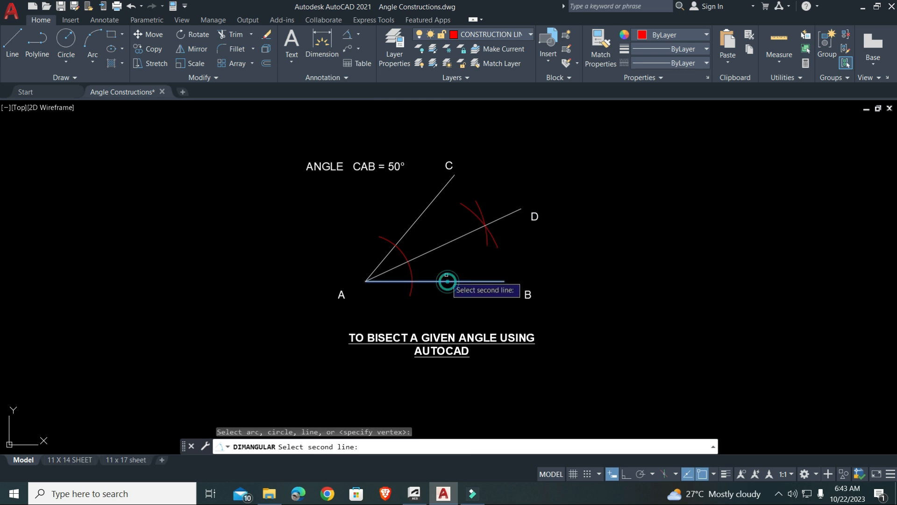
left_click(442, 245)
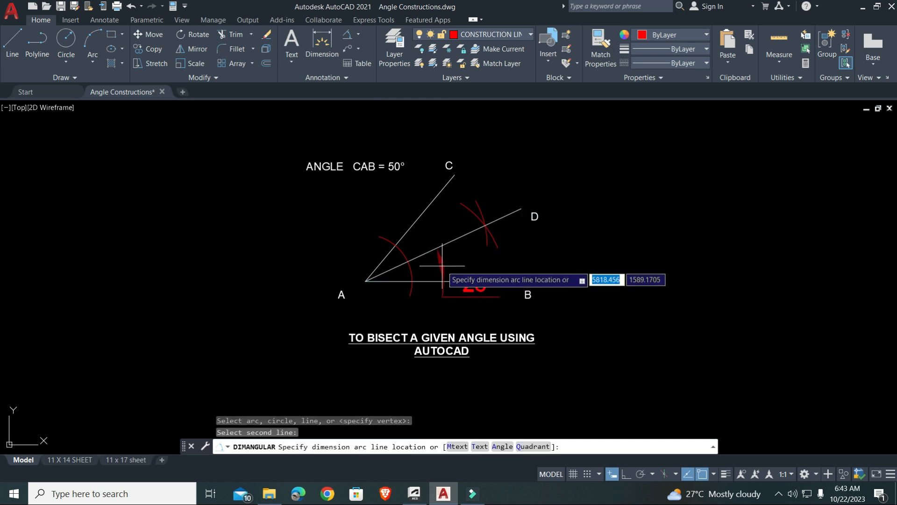
left_click(442, 266)
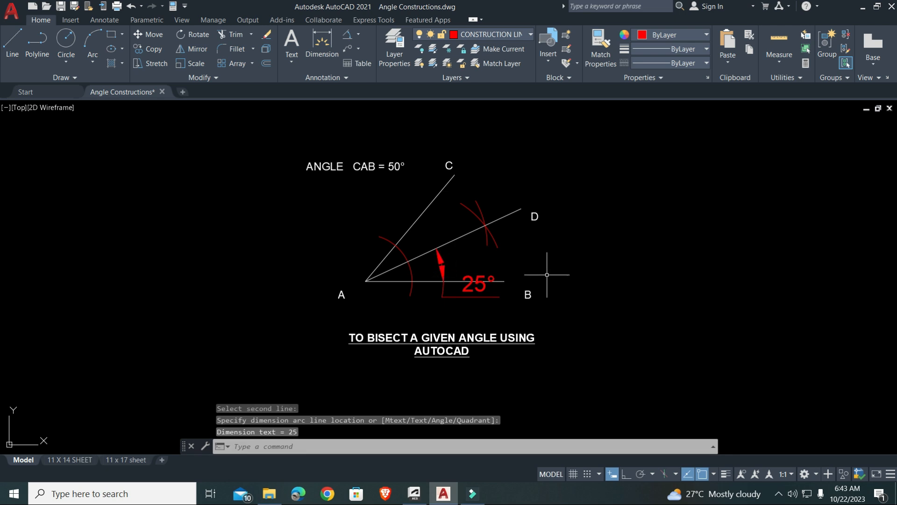
left_click(131, 6)
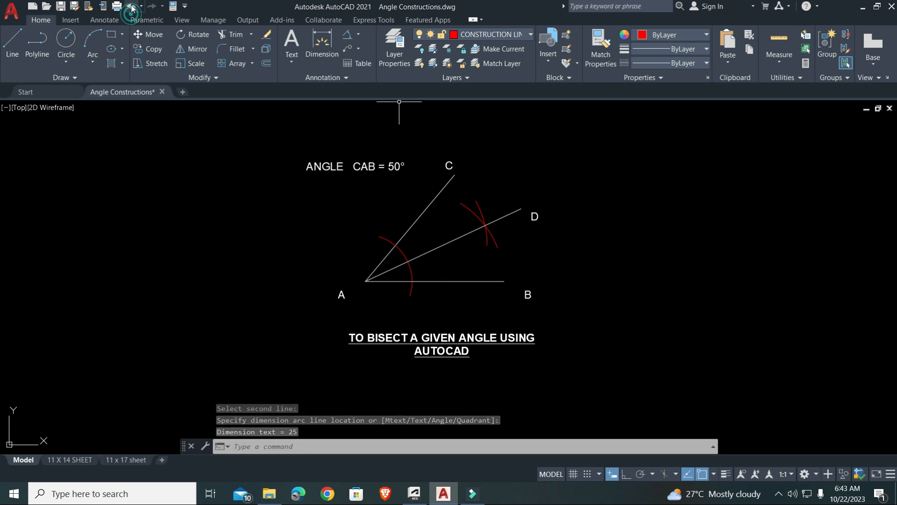
Step: Switch the dimension style to 1-1 mm DIMENSION and add an angular dimension between line AB and the bisector AD
left_click(349, 77)
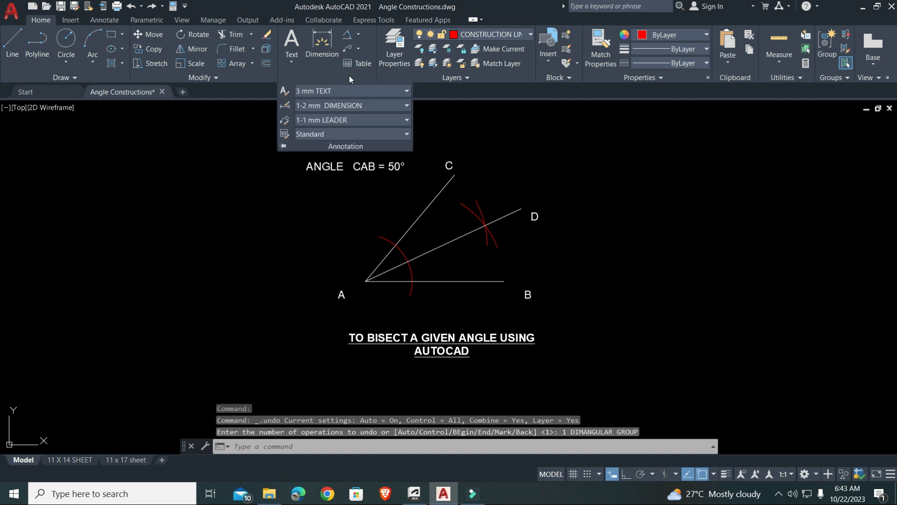
left_click(404, 106)
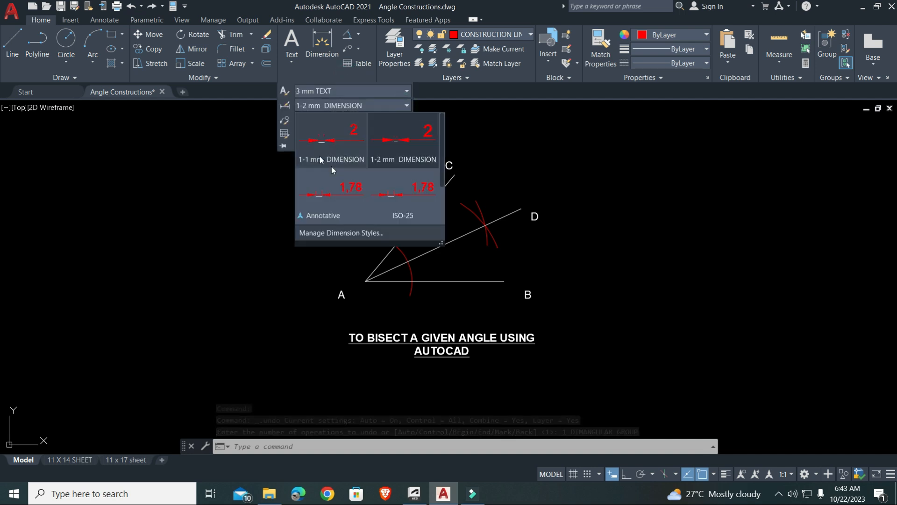
left_click(323, 149)
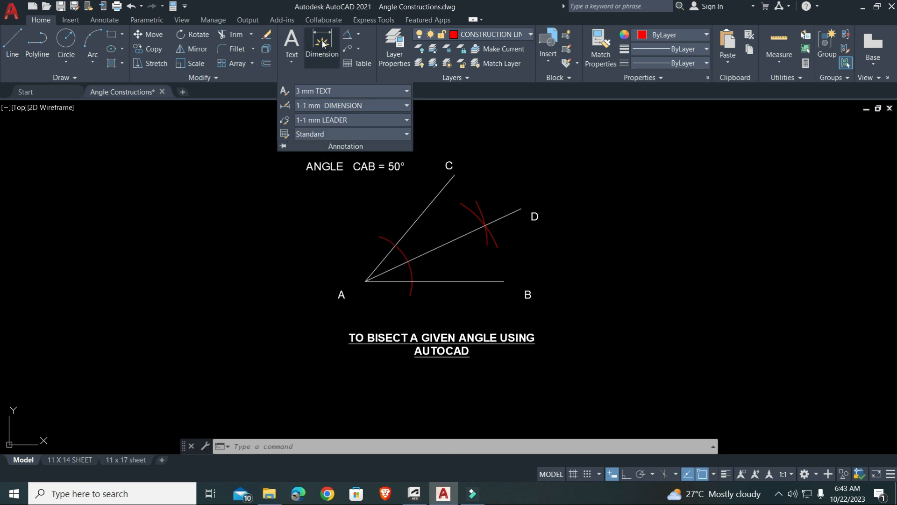
left_click(346, 34)
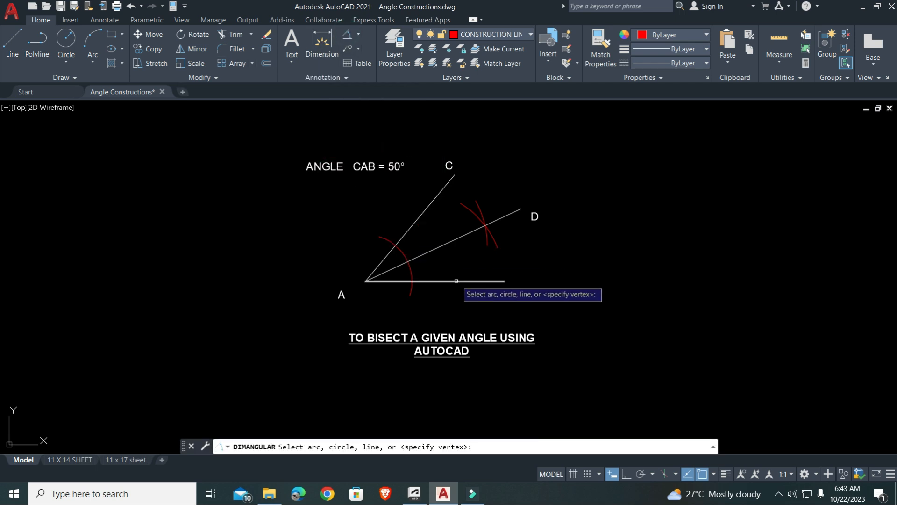
left_click(454, 280)
left_click(444, 245)
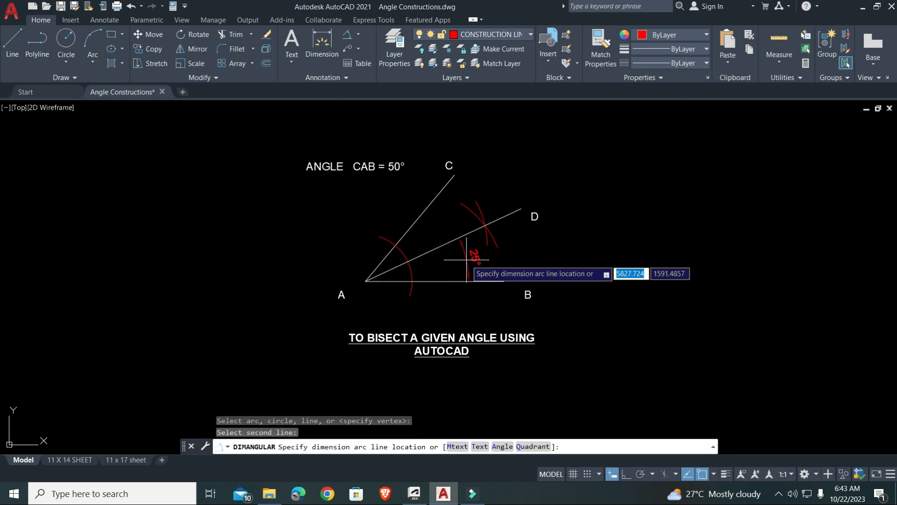
left_click(466, 259)
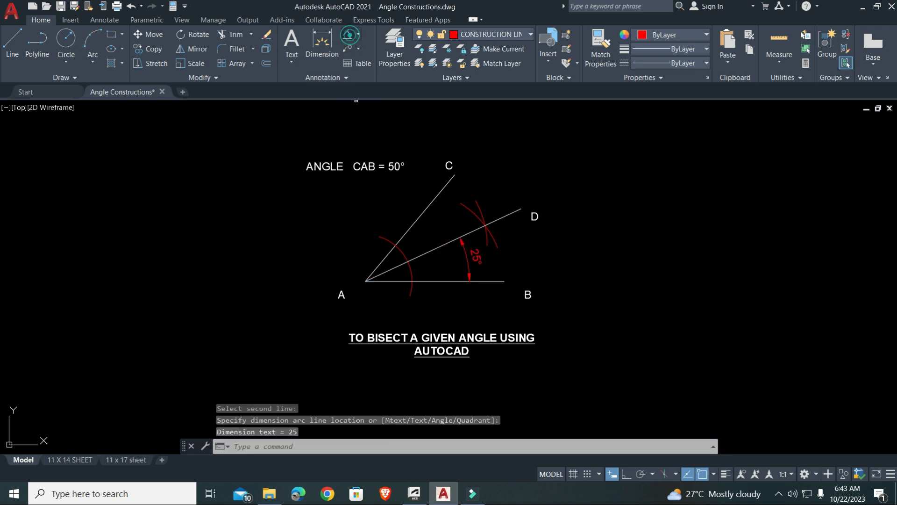
Step: Add an angular dimension between the bisector AD and arm AC
left_click(350, 34)
left_click(438, 247)
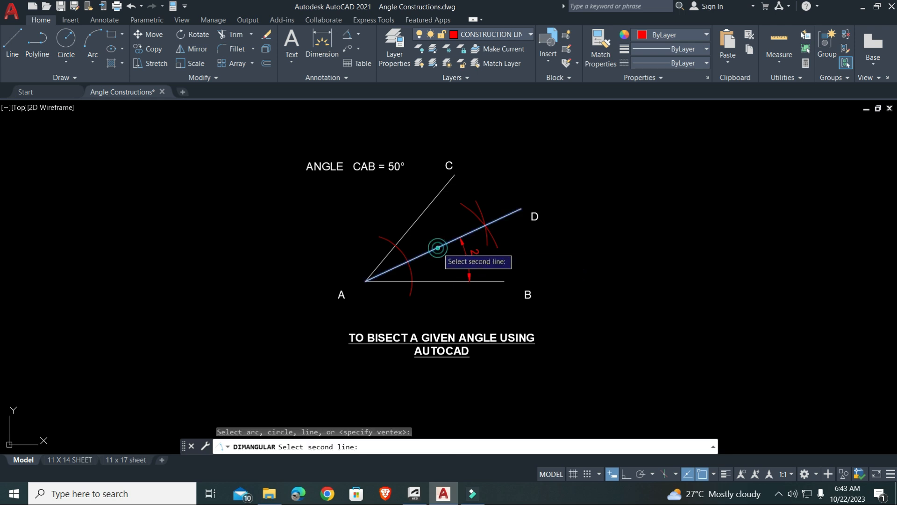
left_click(428, 206)
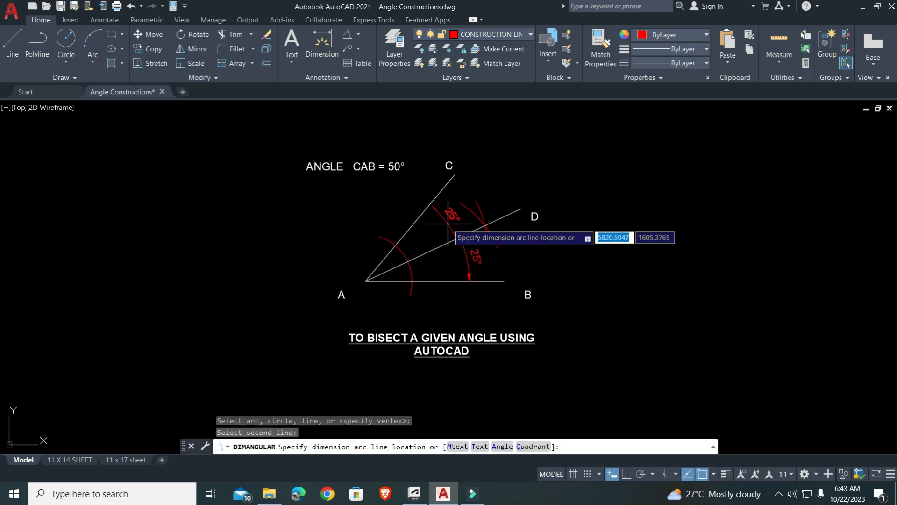